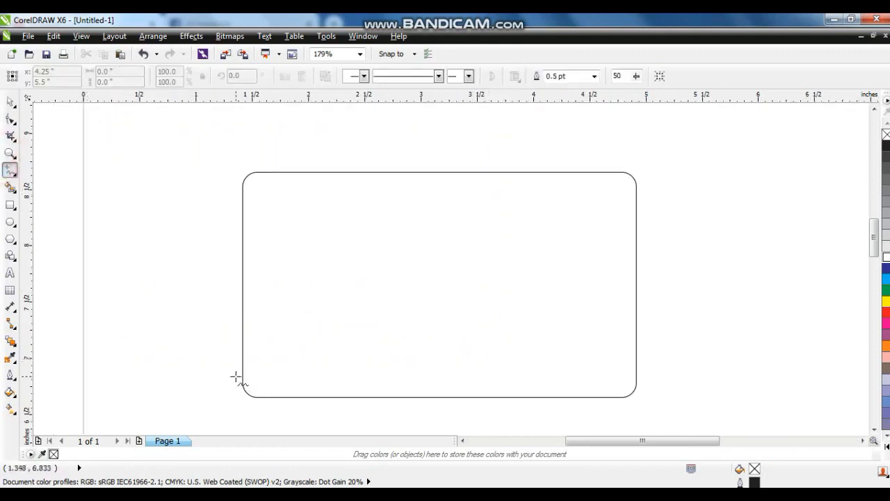
Draw a closed narrow four-node shape about 2.2 in tall, slanting across the left end of the rounded rectangle
left_click(236, 376)
left_click(298, 162)
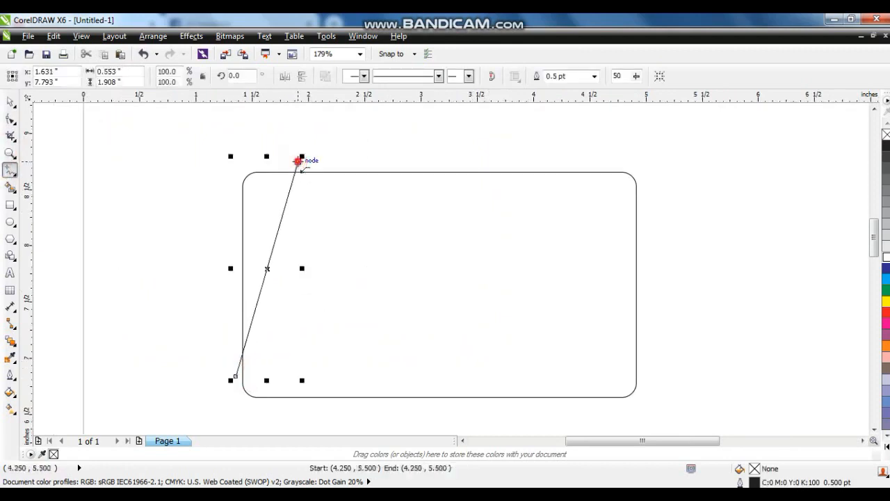
left_click(267, 407)
left_click(245, 402)
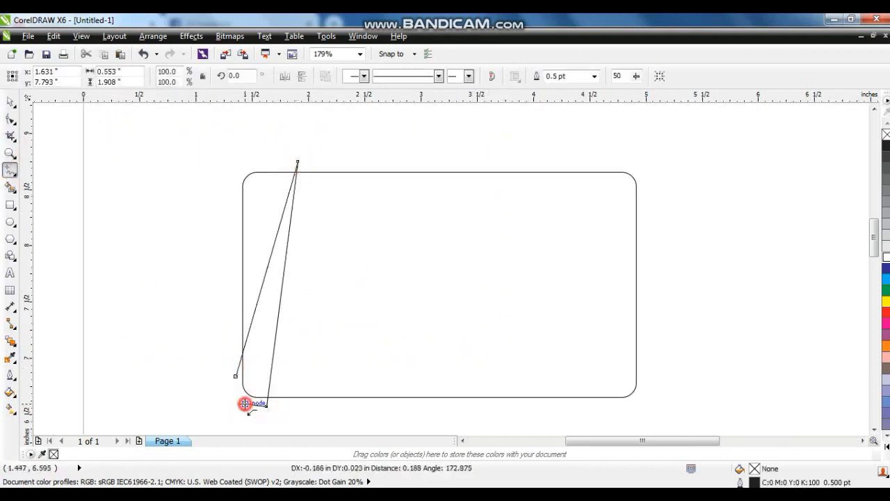
left_click(236, 376)
Convert all segments of the slanted shape to curves and bow its two long sides outward to the right
left_click(10, 119)
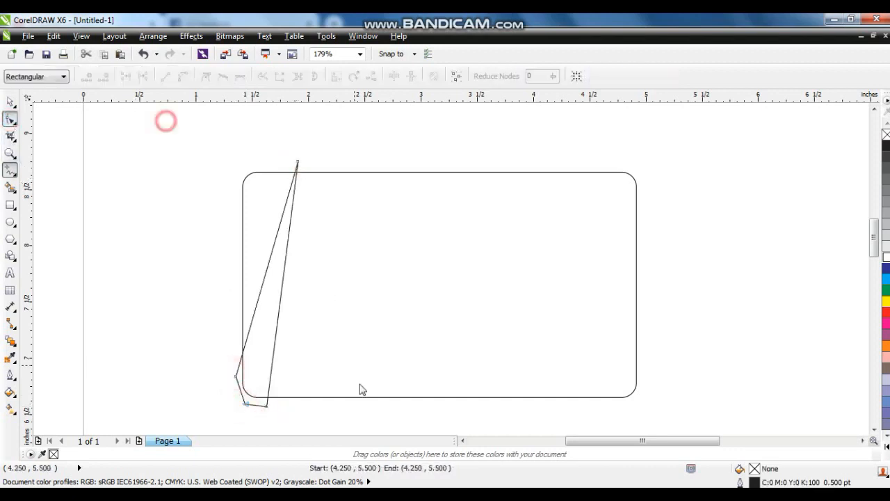
key("ctrl+z")
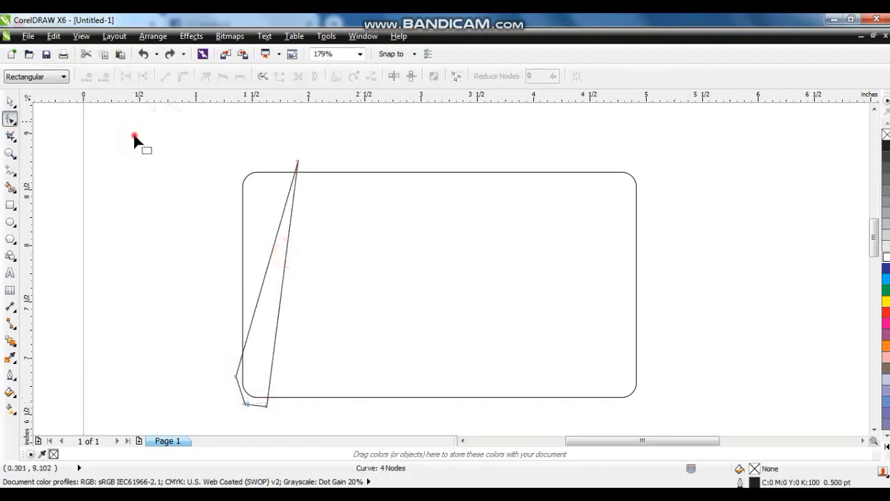
left_click_drag(368, 427, 118, 116)
left_click(182, 76)
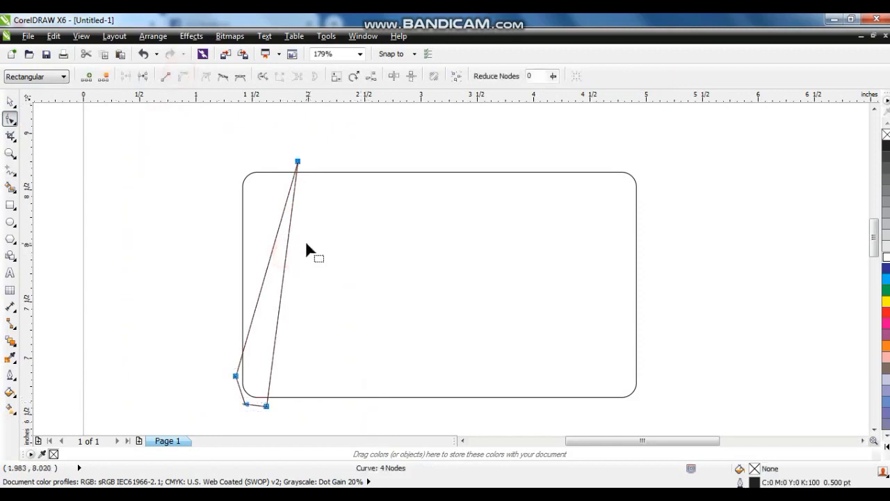
left_click_drag(287, 258, 298, 292)
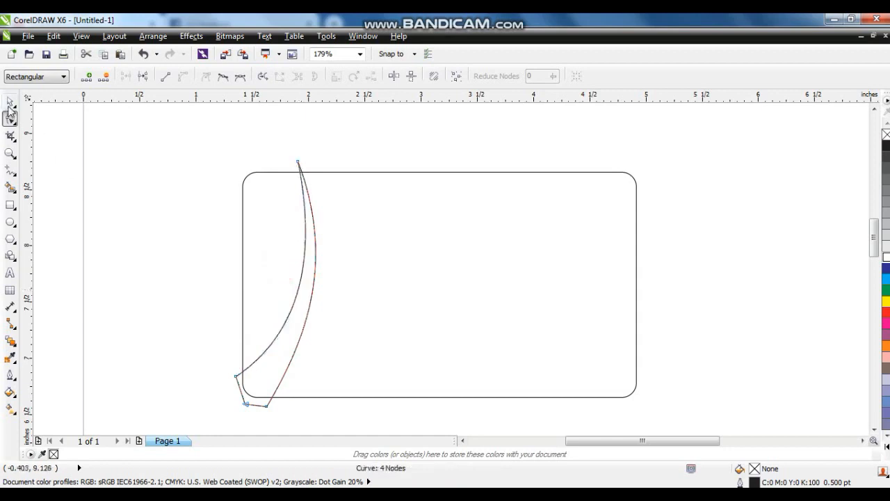
Stretch the bowed shape horizontally to about 0.745 in wide and deselect it
left_click(9, 103)
left_click(108, 221)
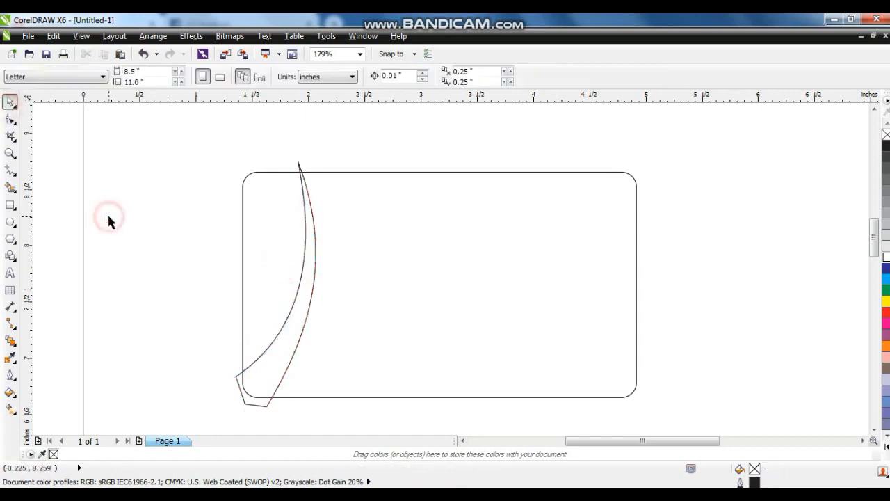
left_click(313, 238)
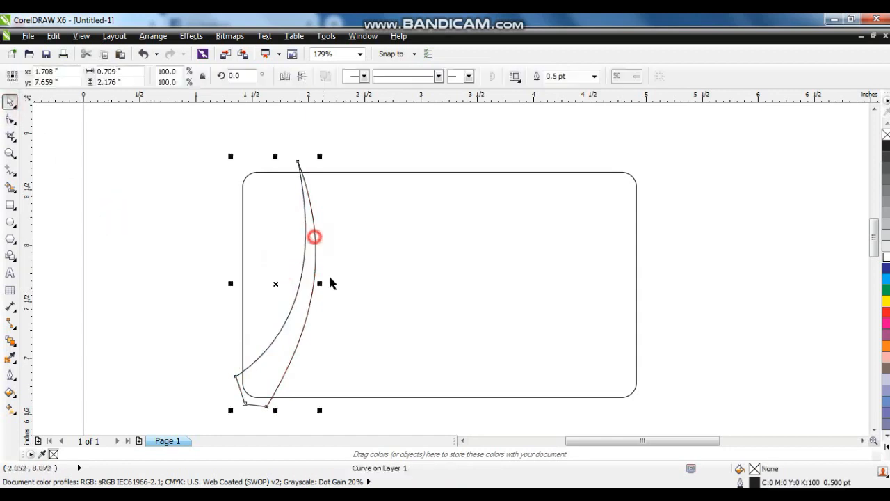
left_click_drag(320, 285, 326, 285)
left_click(149, 270)
Draw a second closed narrow four-sided strip from above the card's upper edge to below its lower edge, beside the bowed shape
left_click(10, 170)
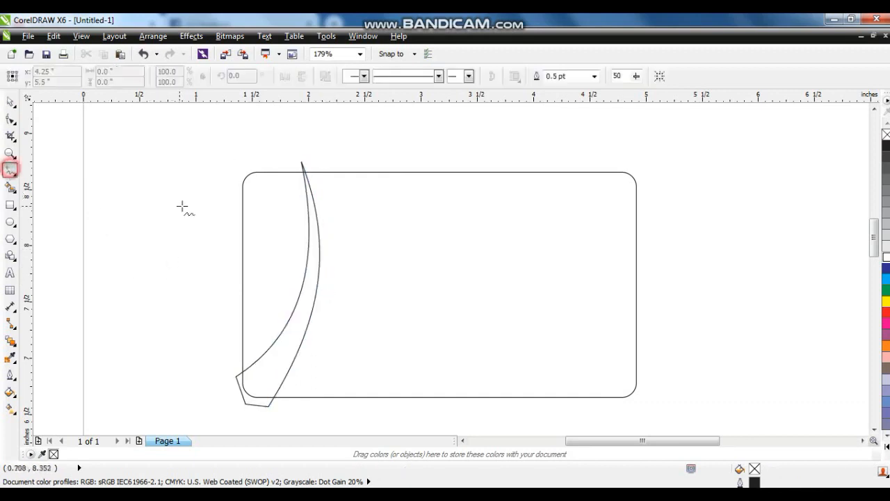
left_click(291, 165)
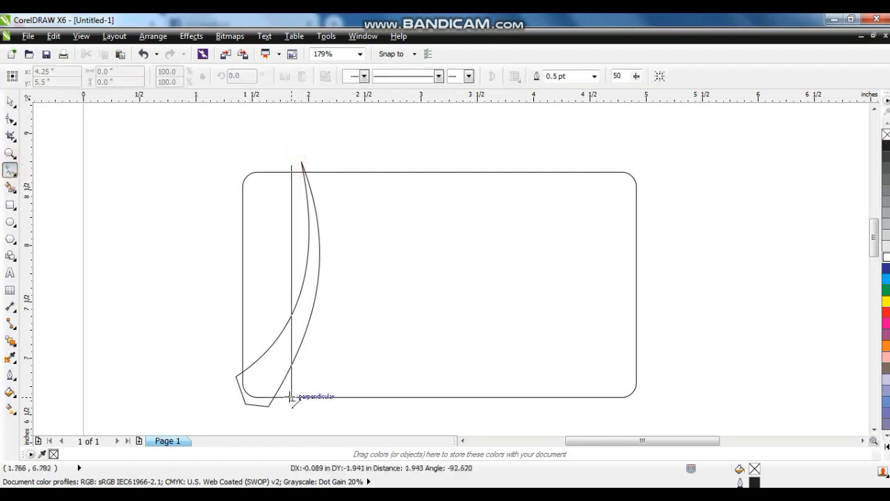
left_click(299, 405)
left_click(299, 404)
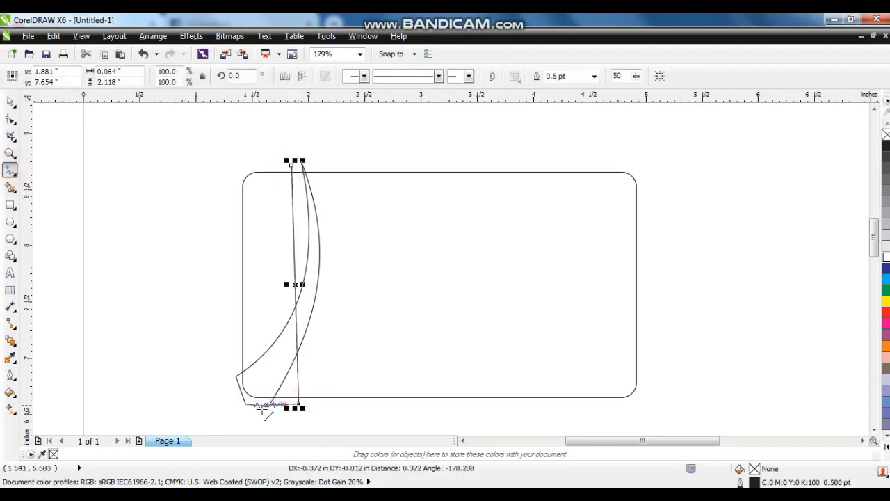
left_click(268, 408)
key("F10")
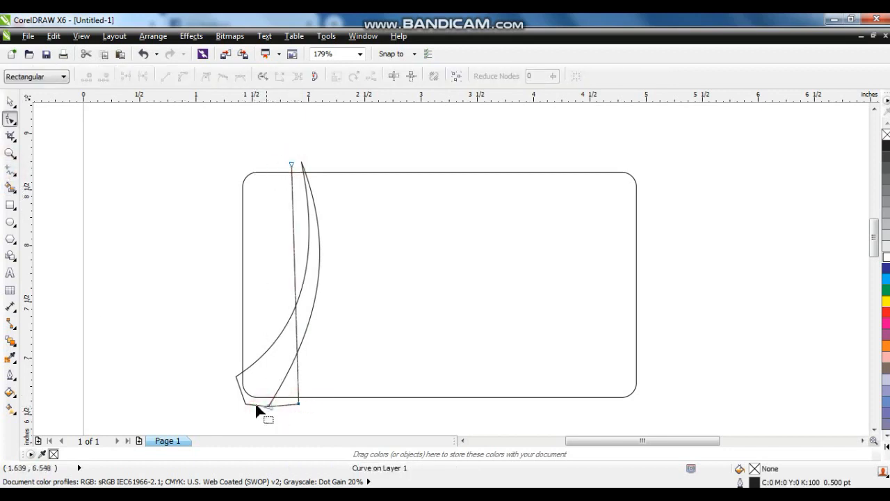
left_click(10, 170)
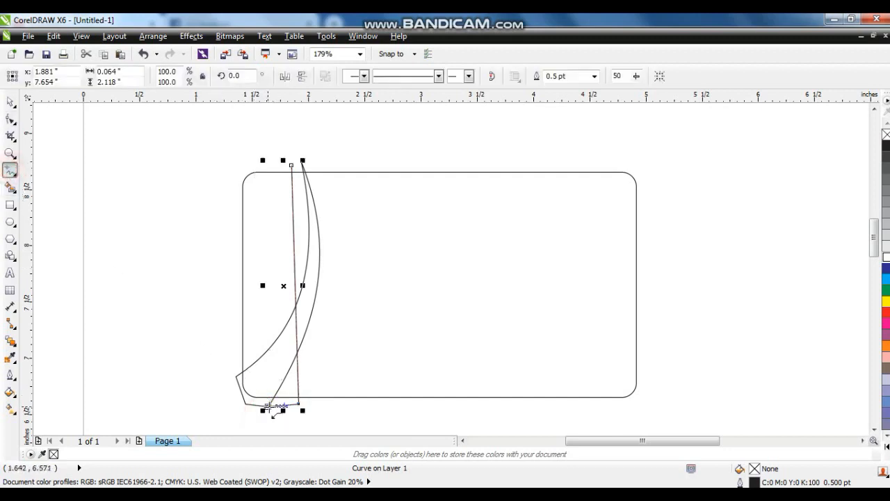
left_click(268, 405)
left_click(283, 163)
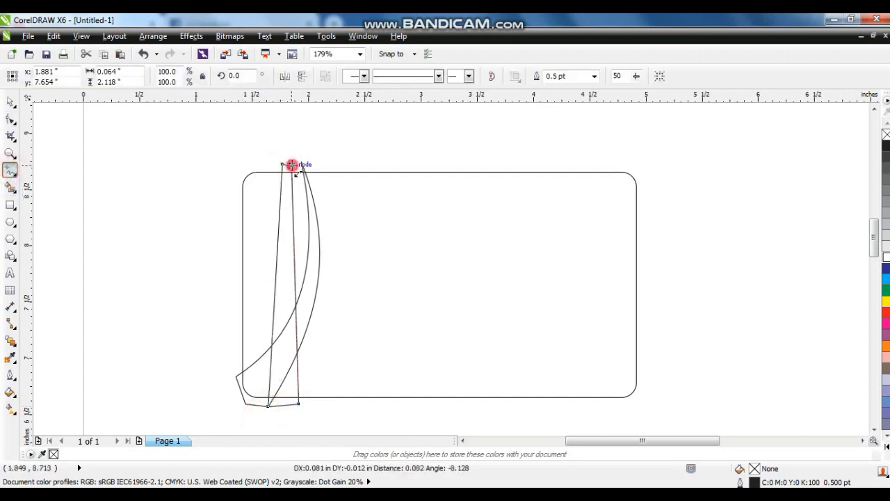
Convert the second strip's segments to curves and bend both long sides into a matching S-shaped wave
left_click(10, 119)
left_click_drag(134, 122, 303, 413)
left_click(184, 76)
left_click_drag(253, 151, 313, 198)
left_click_drag(288, 144, 303, 173)
left_click_drag(293, 245, 319, 244)
left_click_drag(296, 327, 258, 311)
left_click_drag(318, 242, 329, 260)
left_click_drag(261, 314, 253, 306)
left_click_drag(275, 334, 227, 304)
left_click_drag(301, 261, 303, 261)
left_click_drag(250, 146, 294, 192)
left_click_drag(275, 245, 331, 279)
key("space")
left_click(105, 197)
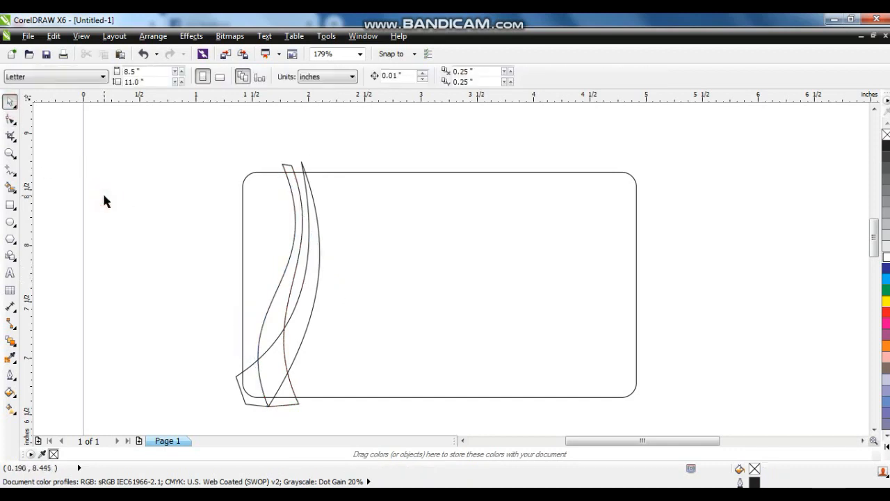
Draw a third thin closed strip, about 2.1 in tall, slanting from the card's upper-left corner to below its lower edge
left_click(10, 170)
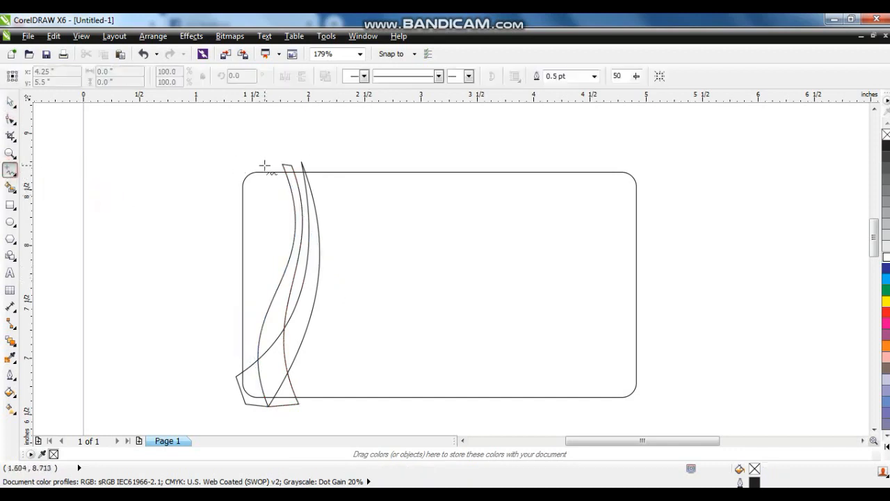
left_click(265, 165)
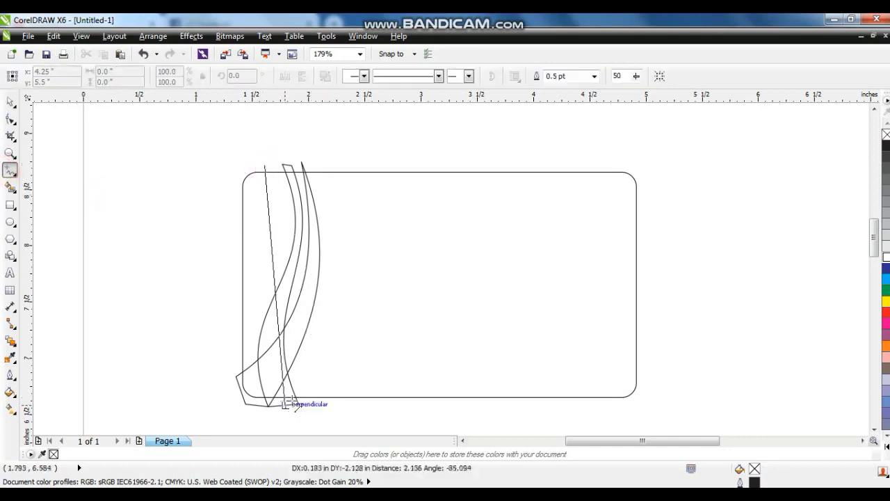
left_click(285, 402)
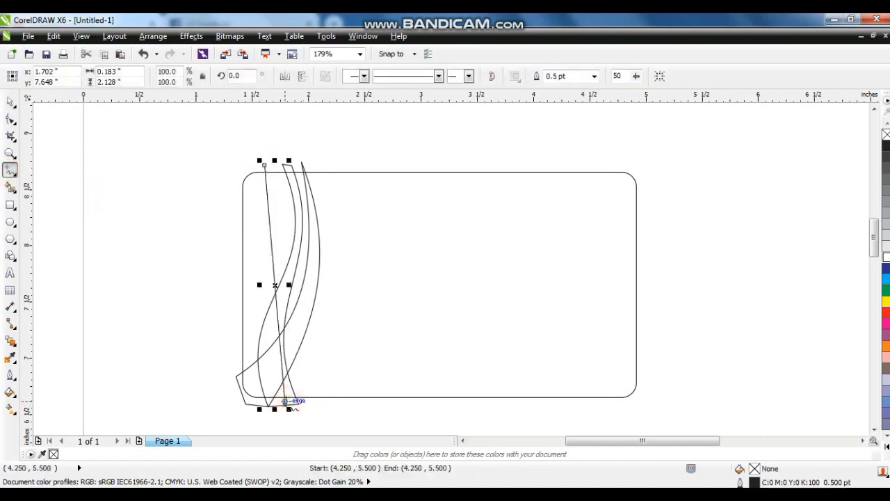
left_click(278, 403)
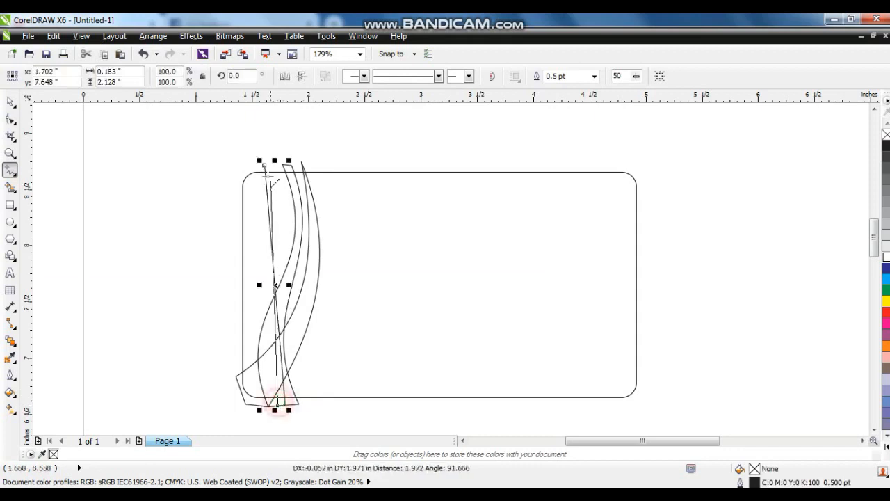
left_click(262, 165)
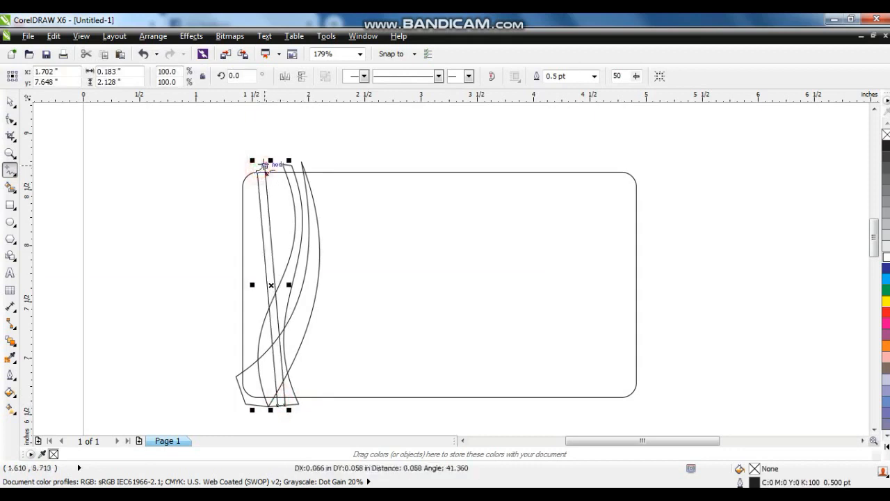
Move the third strip's two upper nodes slightly upward and convert all its segments to curves
left_click(9, 121)
left_click_drag(205, 157, 276, 191)
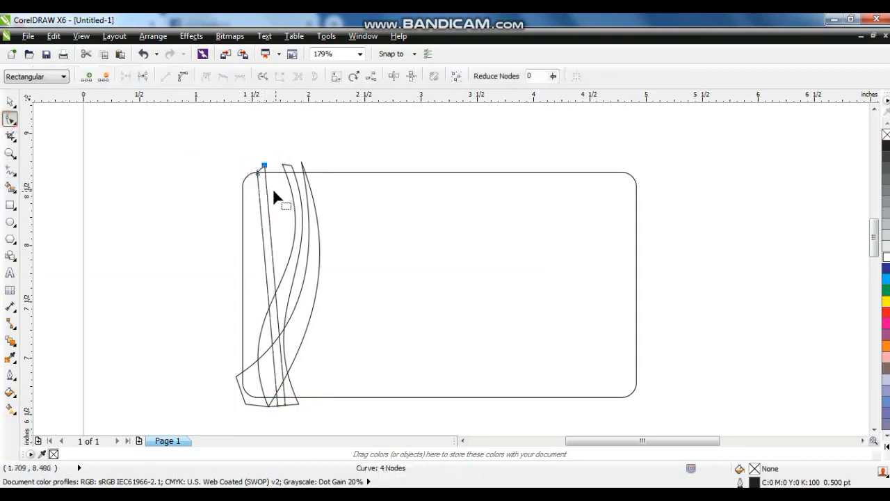
left_click(216, 173)
left_click_drag(195, 128, 299, 419)
left_click(181, 79)
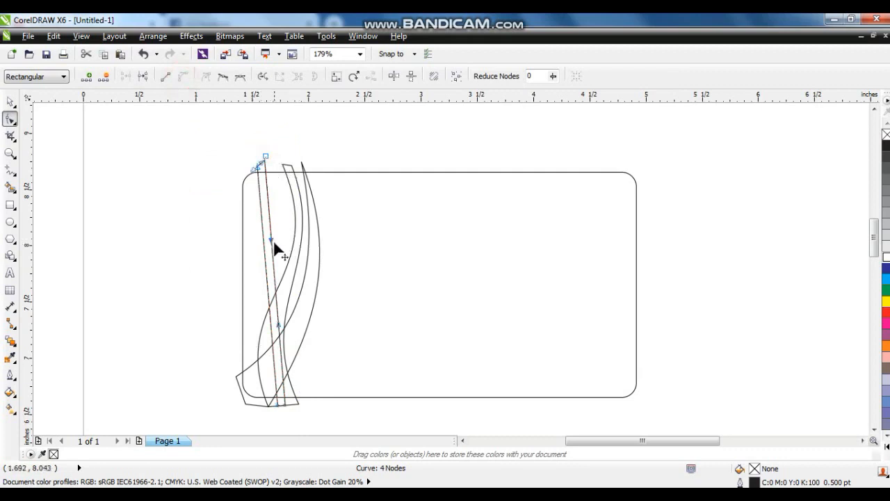
Bend both long sides of the third strip into parallel S-curves that swing right in the lower half
left_click_drag(280, 328, 391, 281)
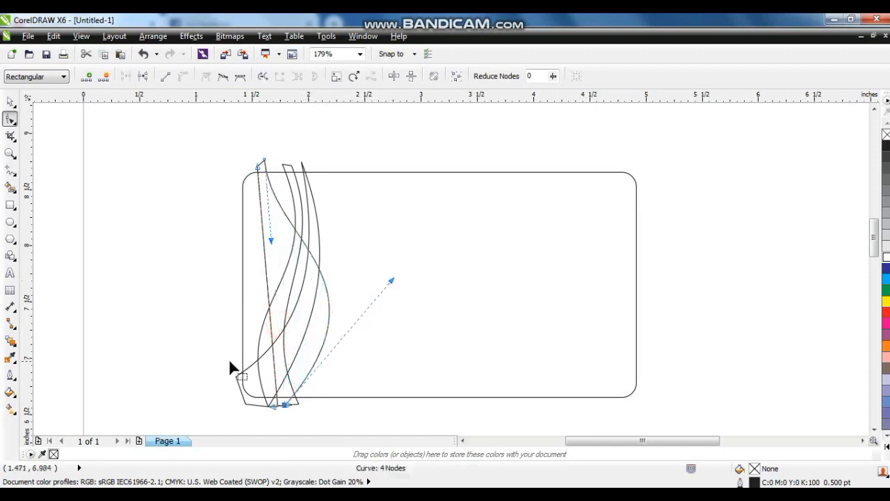
left_click_drag(282, 421, 283, 421)
left_click_drag(274, 325, 387, 281)
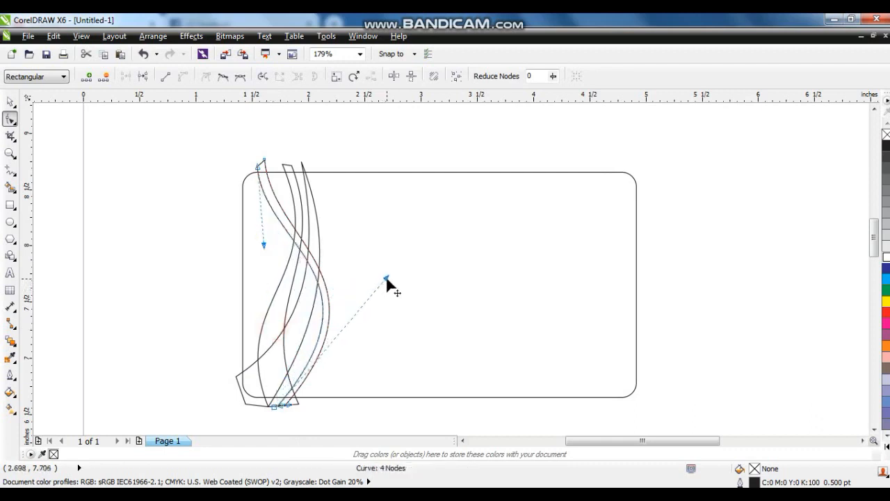
left_click(387, 280)
left_click(10, 101)
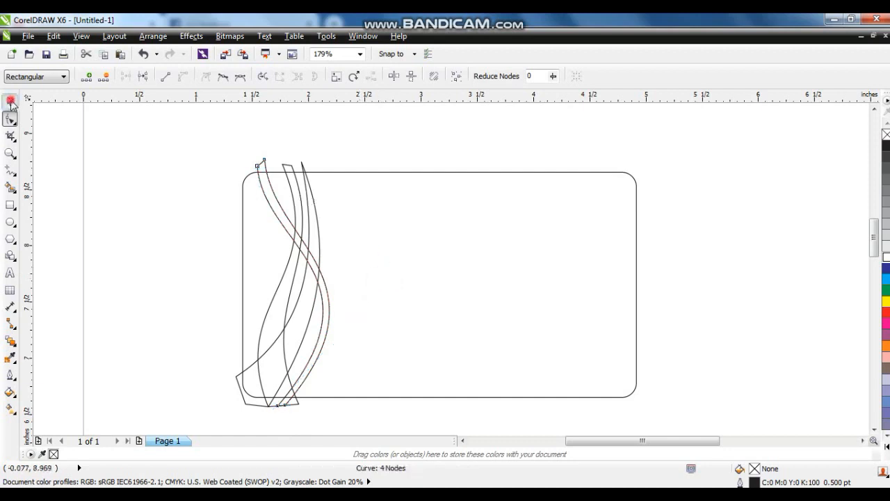
left_click(105, 293)
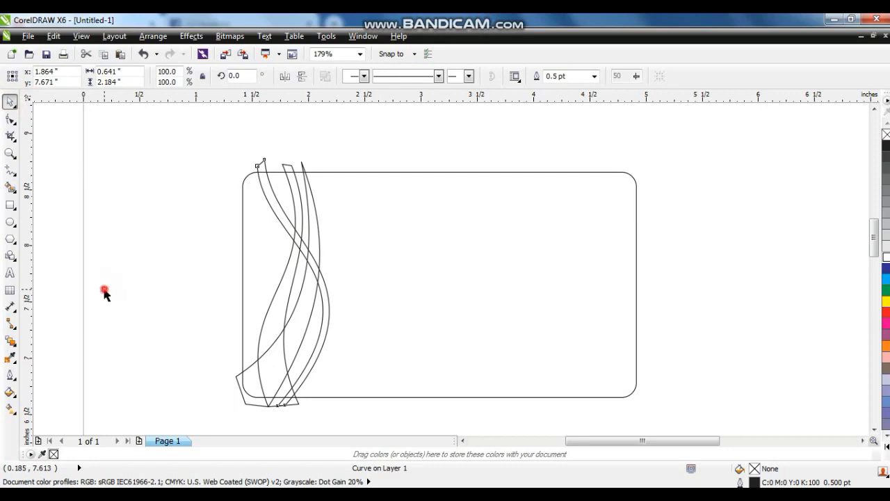
Fill the third strip with cyan (C:100 M:0 Y:0 K:0) and remove its outline
left_click(325, 304)
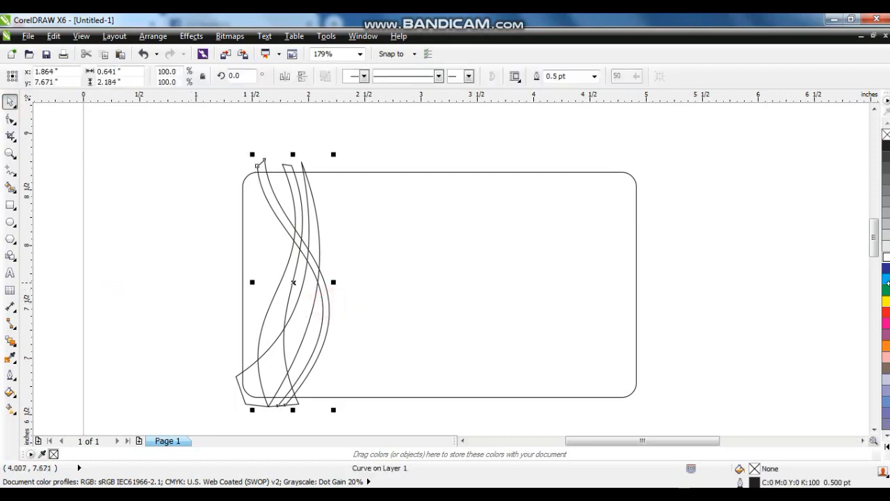
left_click(886, 279)
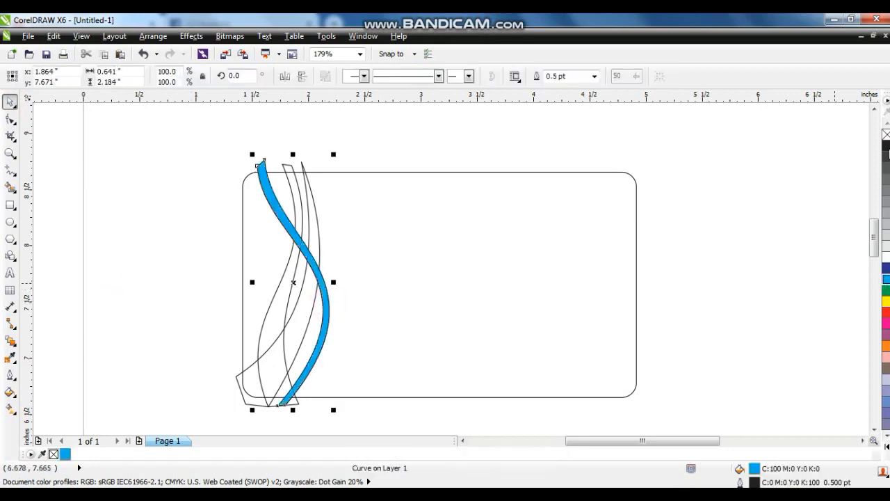
left_click(373, 125)
Fill the large bowed shape with red (C:0 M:100 Y:100 K:0) and the second wavy strip with golden yellow
left_click(309, 213)
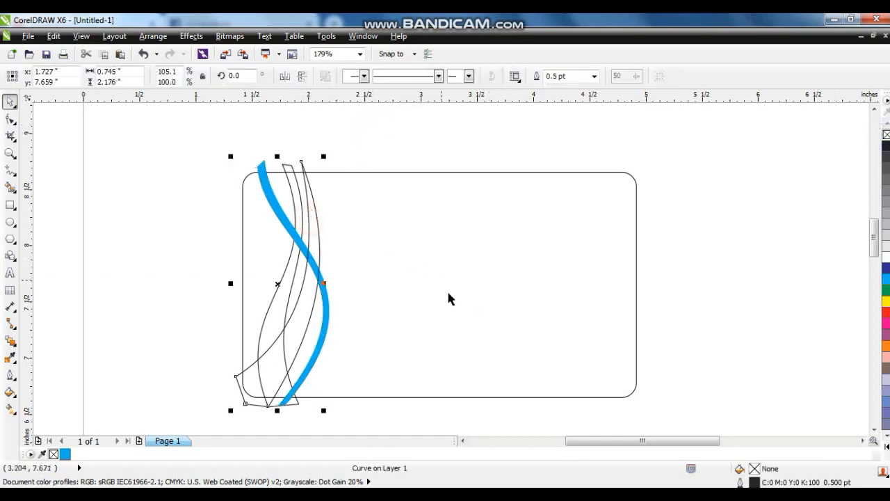
left_click(886, 315)
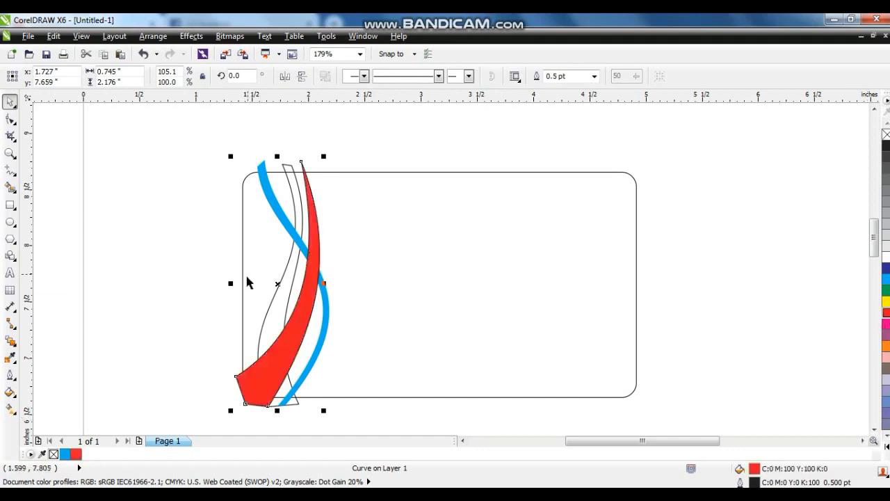
left_click(271, 307)
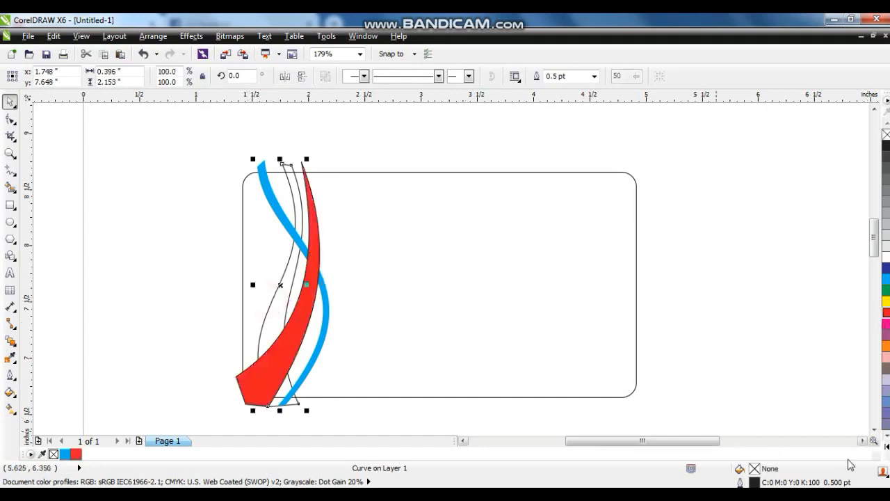
left_click(884, 443)
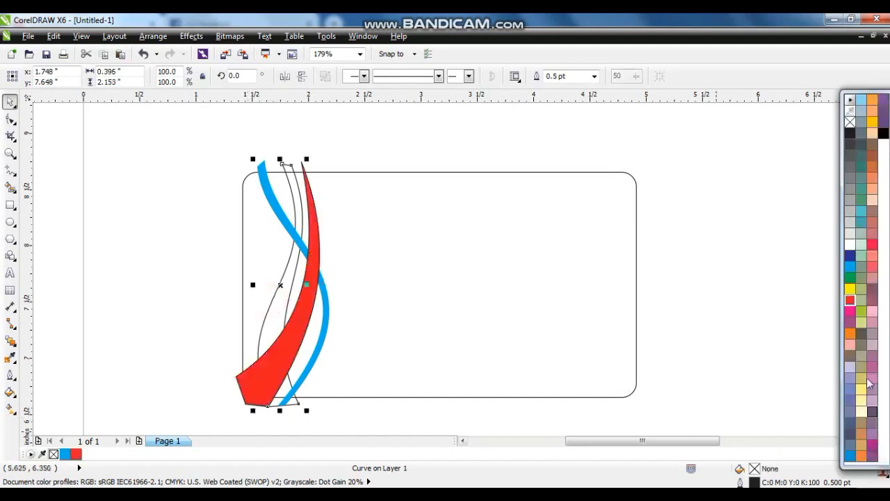
left_click(872, 123)
Remove the outlines from the blue, yellow and red shapes together and deselect them
left_click_drag(153, 137, 372, 421)
right_click(886, 135)
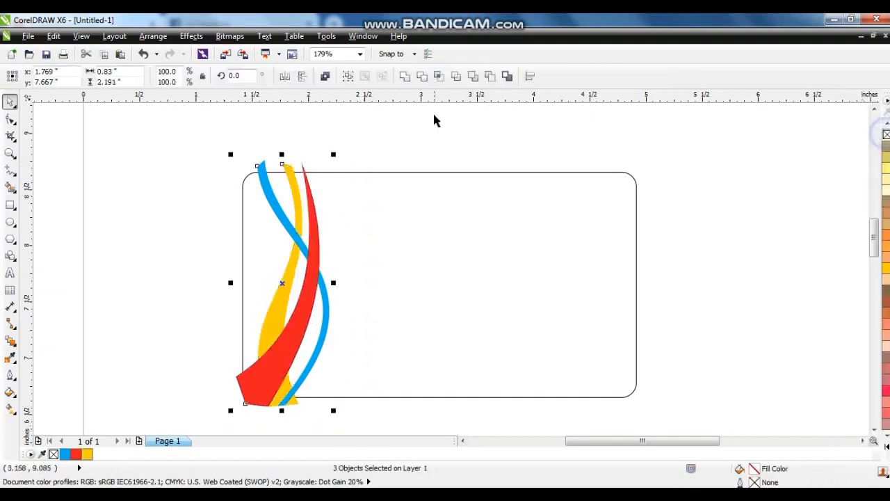
left_click(324, 353)
left_click(316, 347)
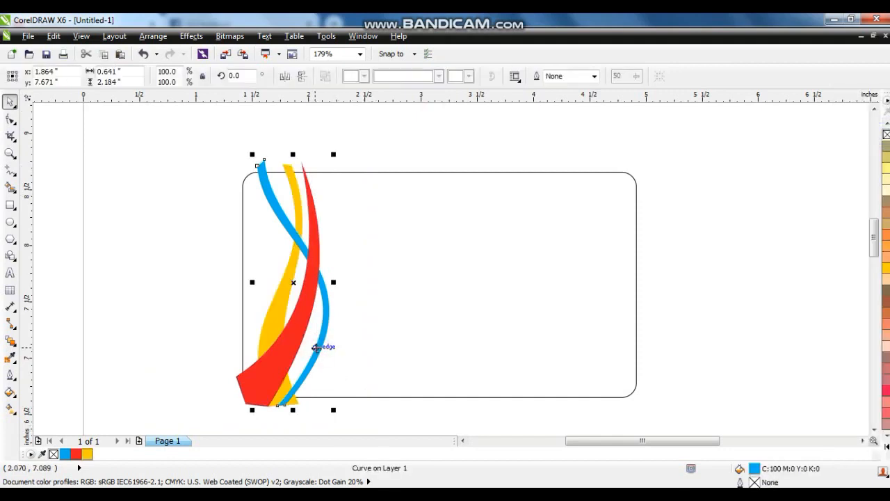
left_click(199, 207)
Stretch the three coloured shapes together horizontally to about 1.03 in wide across the card's left end
left_click_drag(169, 132, 348, 423)
left_click_drag(306, 297, 326, 299)
left_click_drag(251, 283, 226, 282)
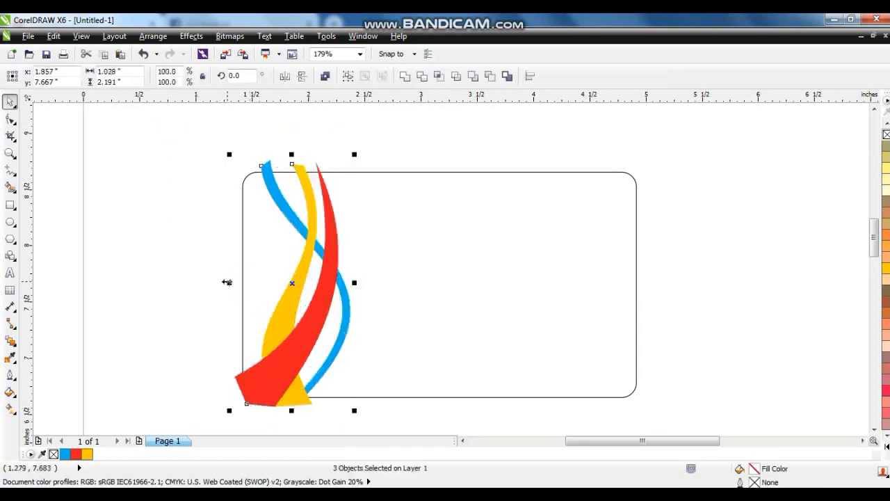
Draw a closed straight-sided shape about 2.43 in high, following the yellow ribbon and extending beyond the card's left edge
left_click(174, 182)
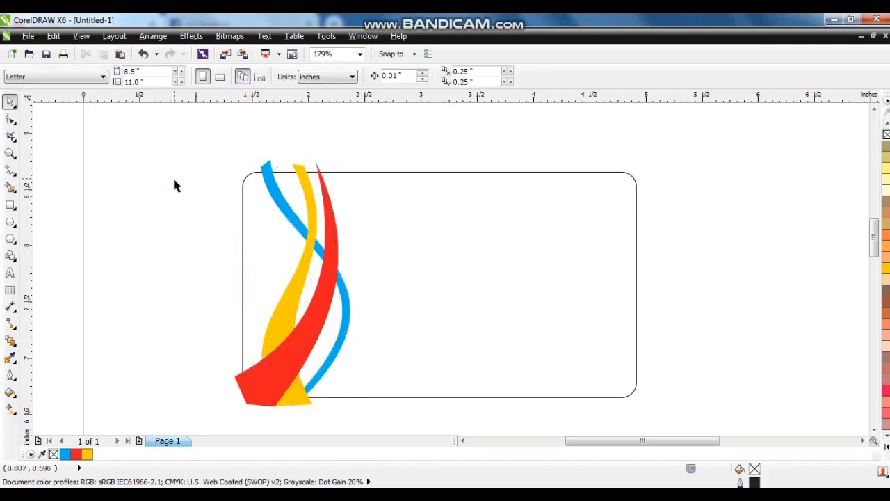
left_click(11, 170)
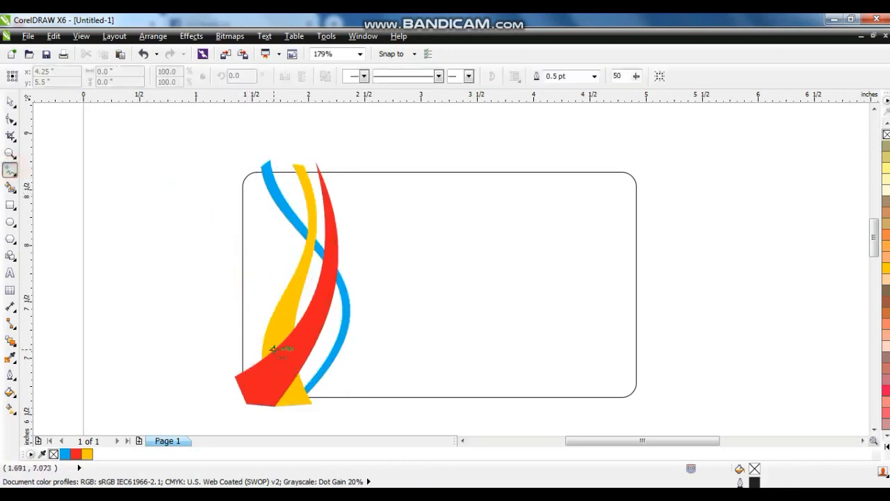
left_click(277, 359)
left_click(277, 336)
left_click(276, 313)
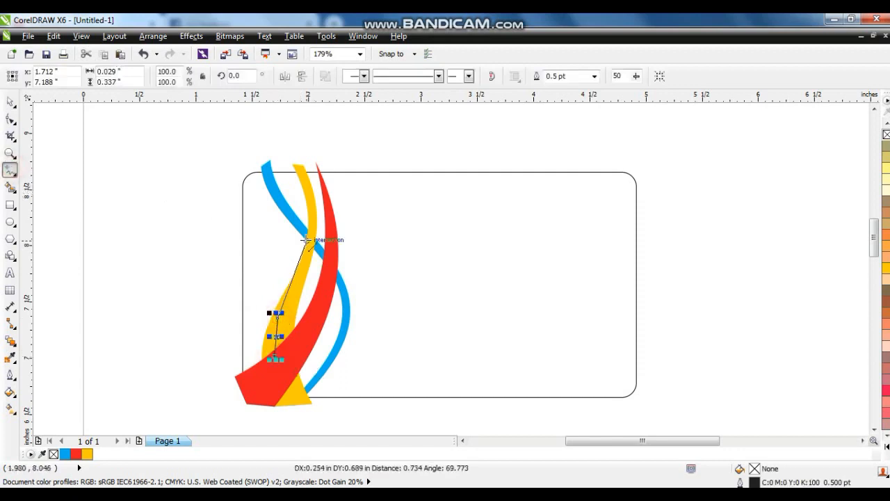
left_click(309, 239)
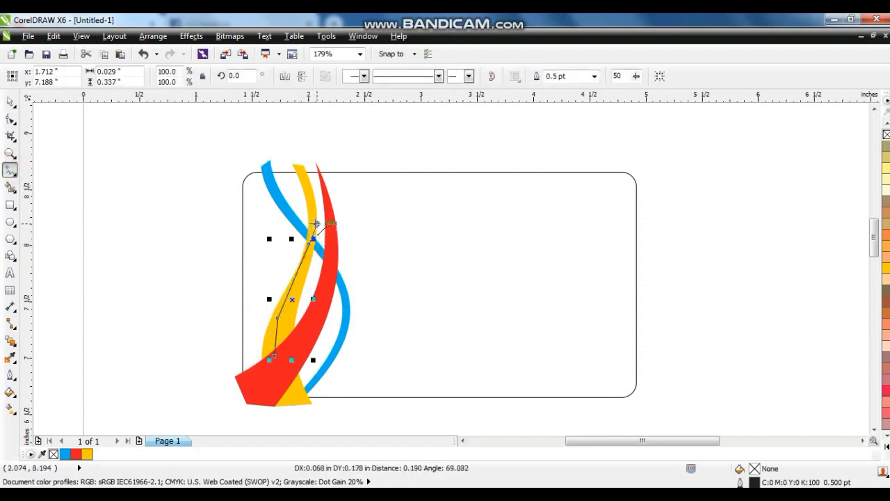
left_click(316, 222)
left_click(300, 158)
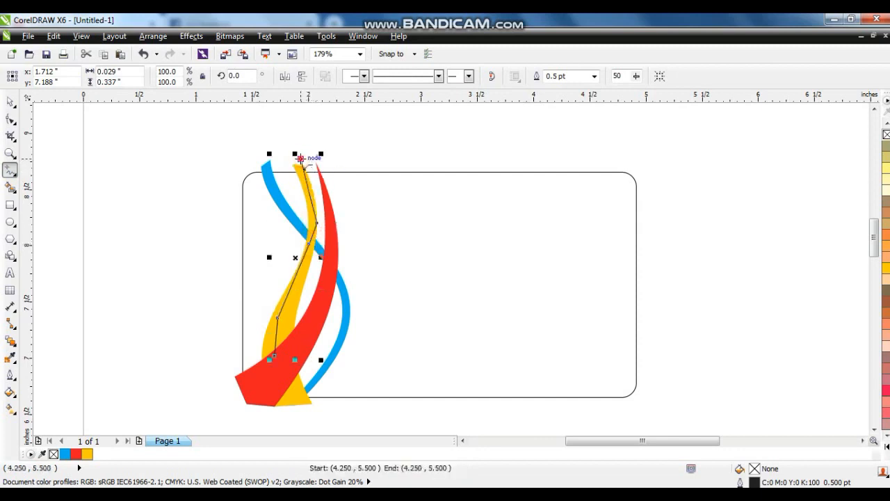
left_click(223, 149)
left_click(194, 375)
left_click(270, 420)
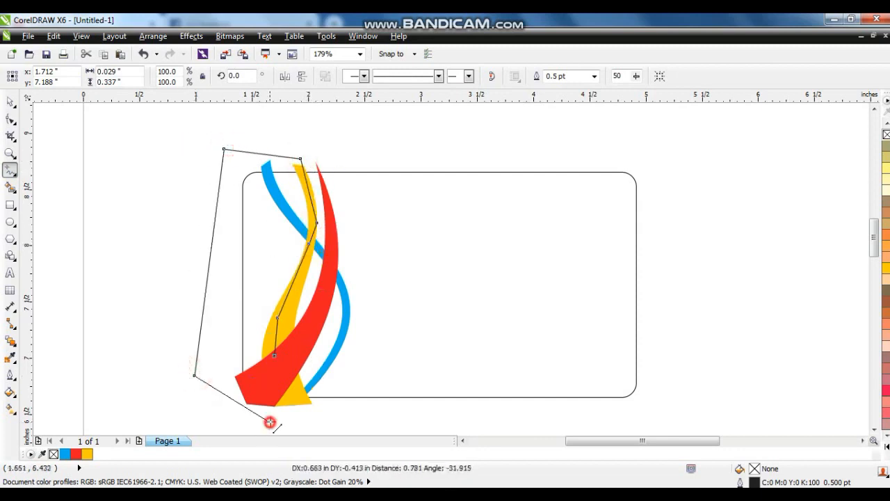
left_click(275, 355)
Fill the new straight-sided shape with white and send it behind the ribbons
left_click(10, 101)
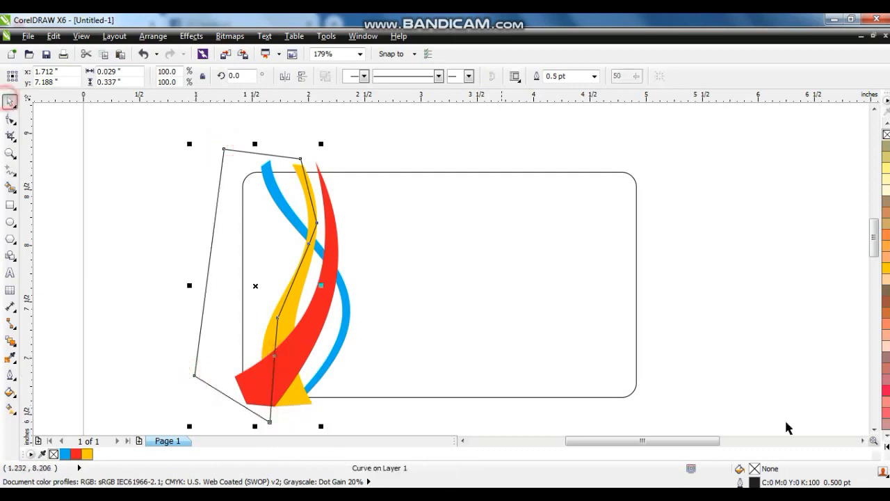
left_click(885, 449)
left_click(850, 234)
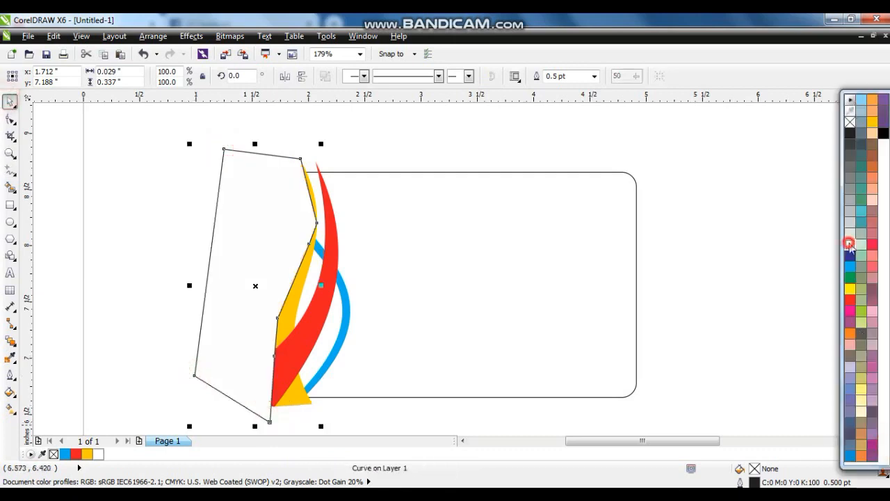
key("shift+Page_Down")
Remove the outlines from the white shape and the three ribbons and group the four objects
left_click_drag(155, 123, 393, 434)
right_click(886, 134)
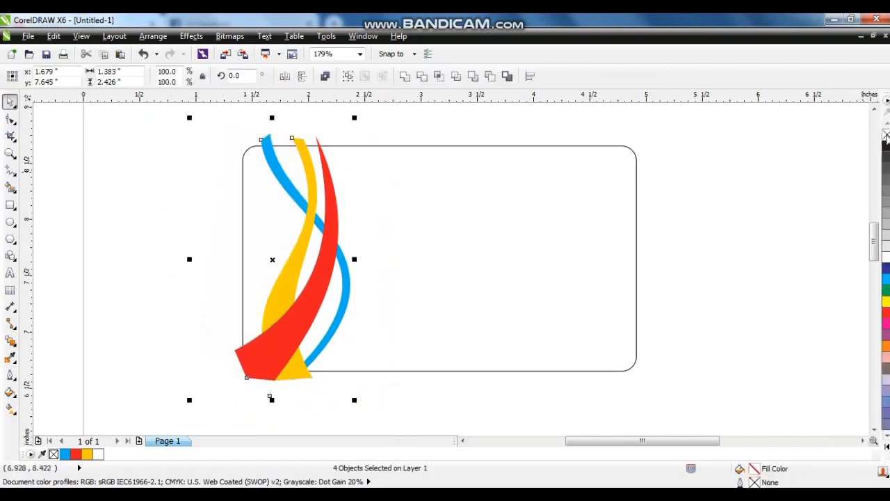
key("ctrl+g")
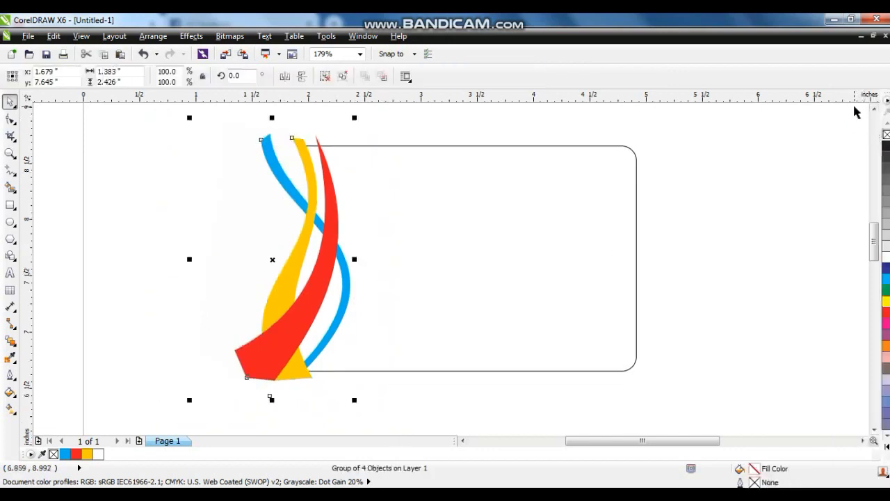
Duplicate the ribbon group onto the card's right end and mirror the copy horizontally
key("plus")
left_click(301, 77)
left_click_drag(304, 242, 610, 242)
left_click(301, 77)
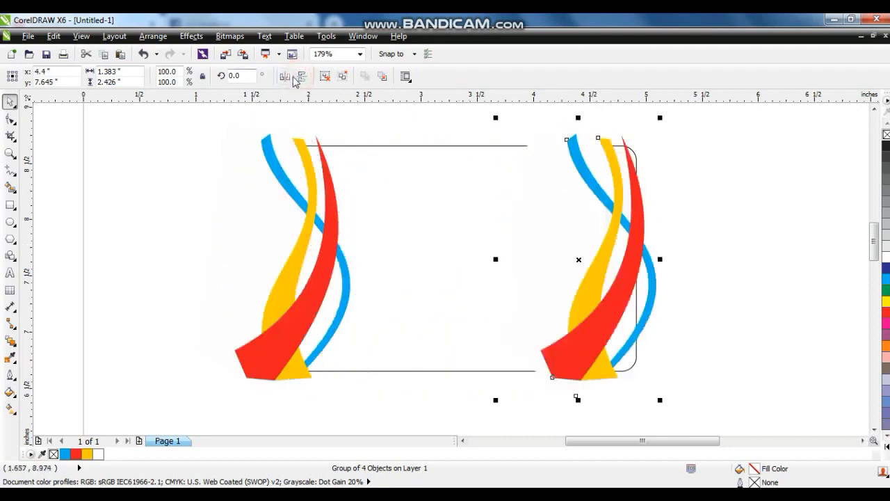
left_click(301, 76)
left_click(301, 77)
left_click(285, 76)
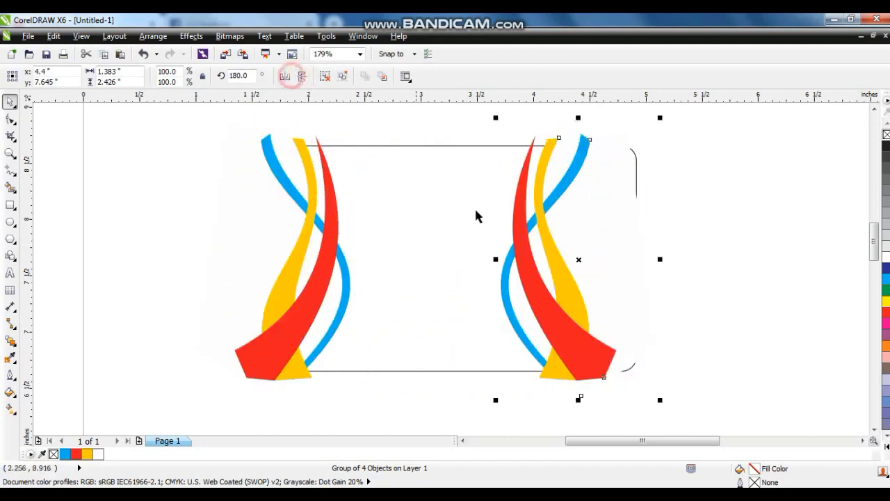
left_click_drag(550, 254, 576, 250)
Group the two ribbon sets together and centre them horizontally and vertically on the rounded card
left_click(339, 224, "shift")
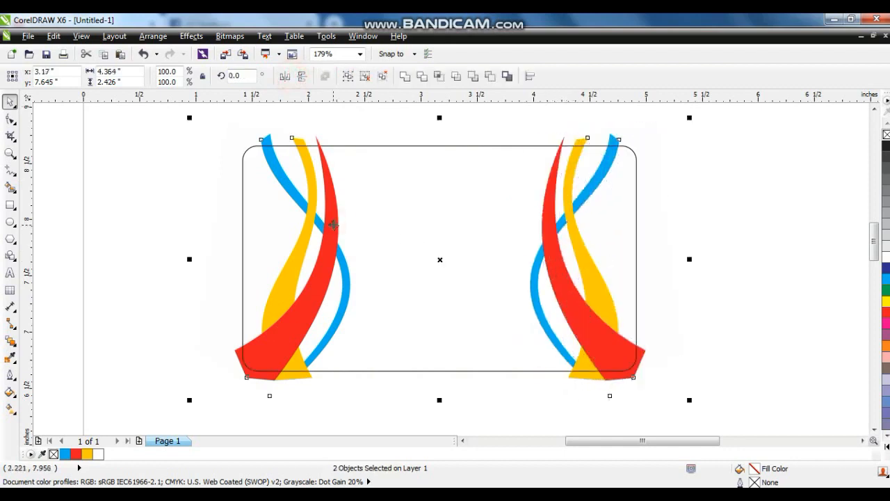
key("ctrl+g")
left_click(404, 146, "shift")
key("c")
key("e")
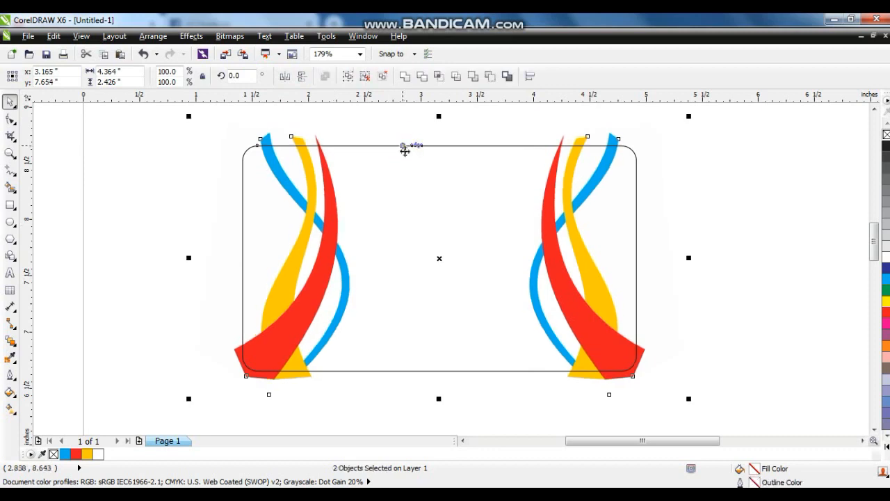
PowerClip the grouped ribbons inside the rounded card rectangle
key("Escape")
left_click(643, 361)
right_click(647, 352)
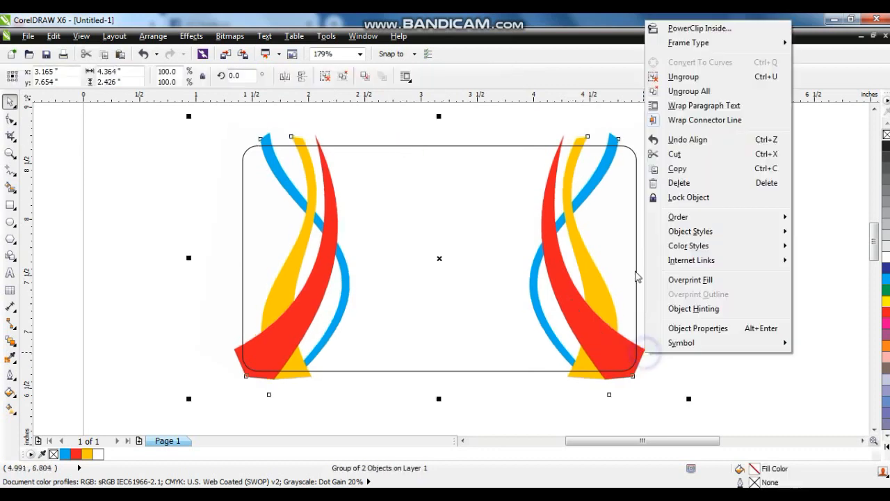
left_click(673, 27)
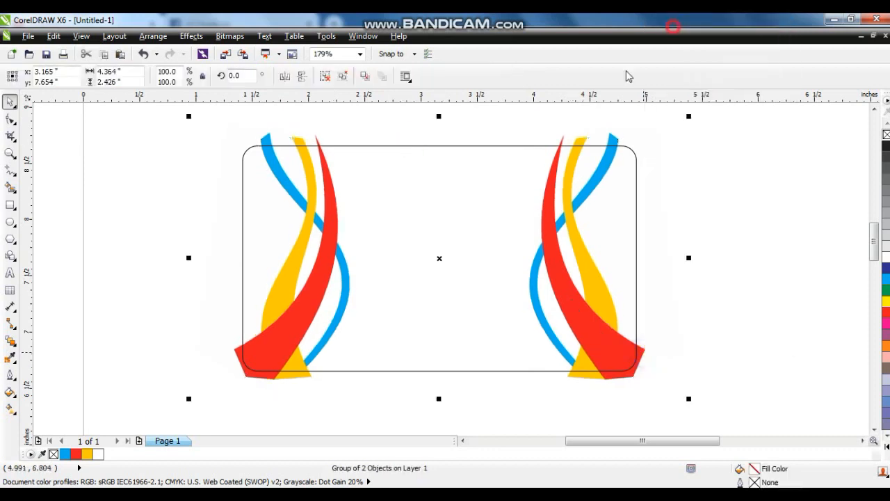
left_click(480, 145)
Fill the card rectangle with black (C:100 M:100 Y:100 K:100) and deselect it
left_click(885, 448)
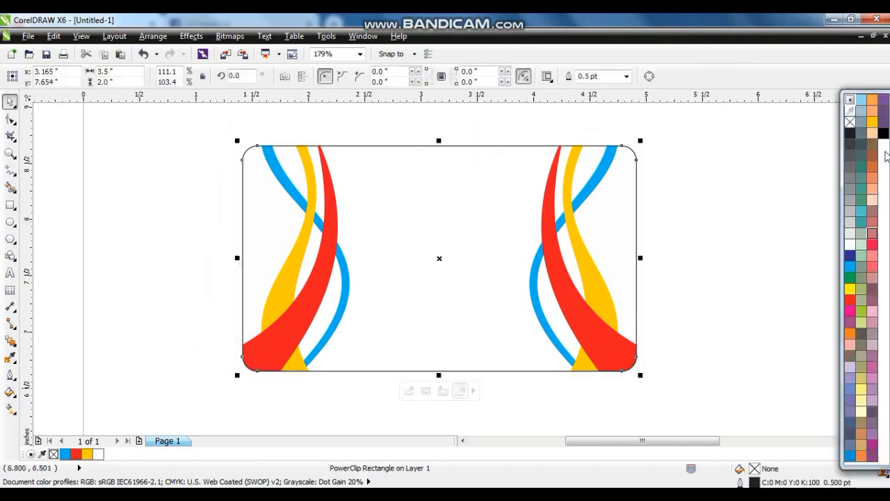
left_click(885, 131)
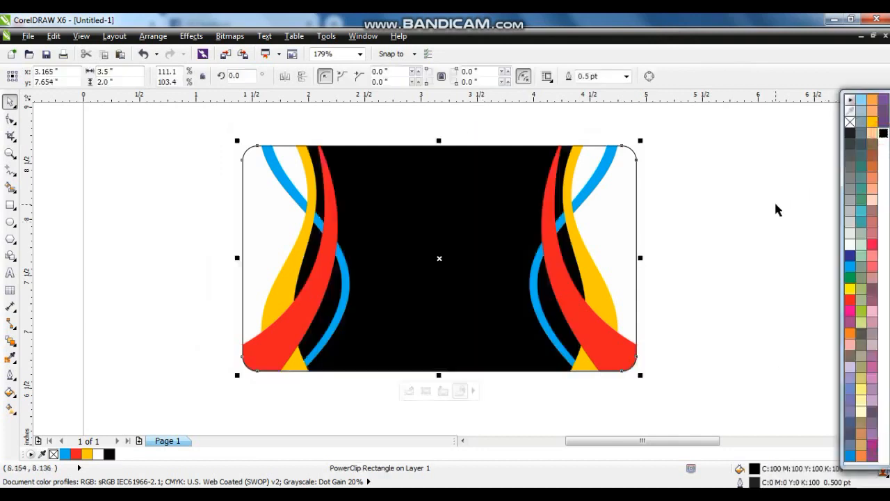
left_click(775, 202)
left_click(595, 277)
key("F4")
key("Escape")
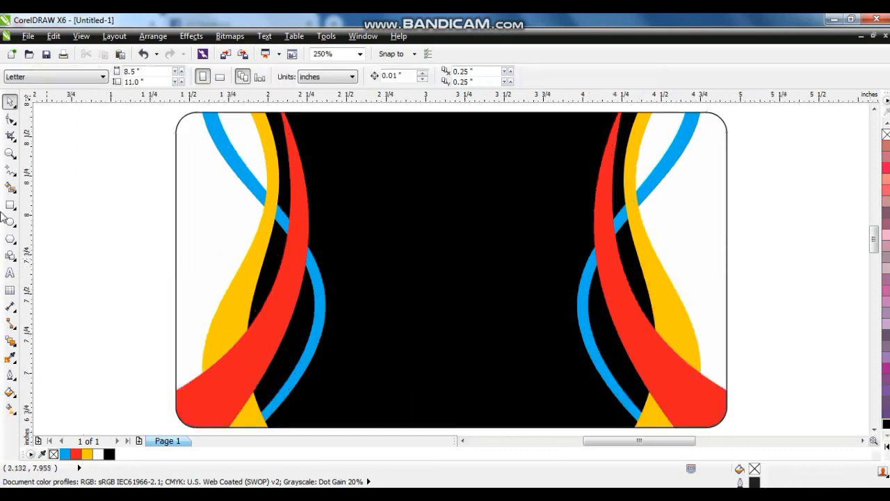
Add the artistic text "DEFT CREATION" starting beside the card
left_click(9, 273)
left_click(83, 263)
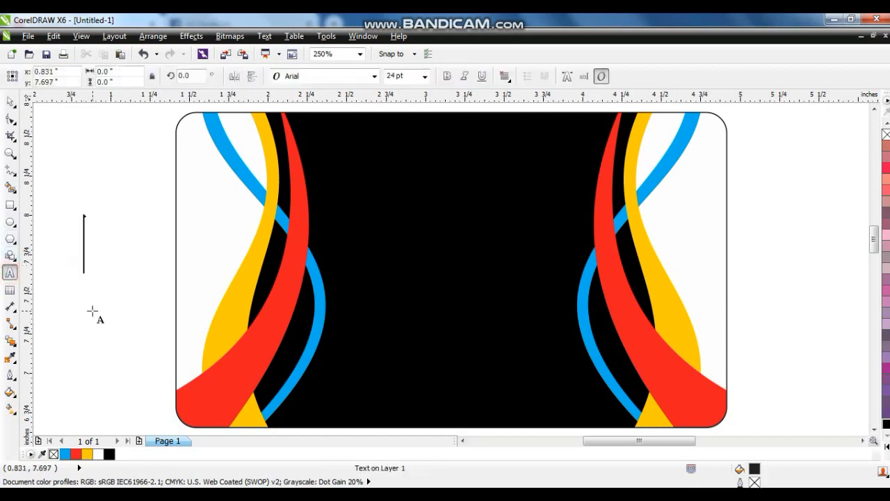
type("DEFT")
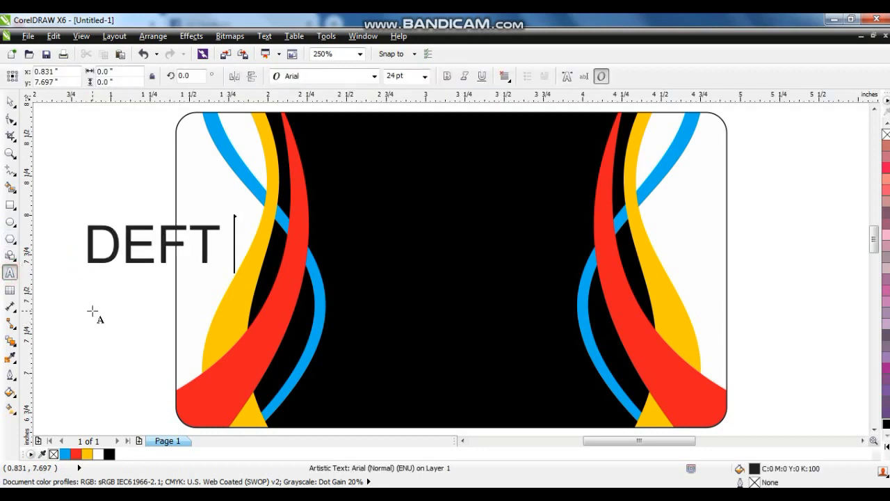
type(" CREATION")
key("Escape")
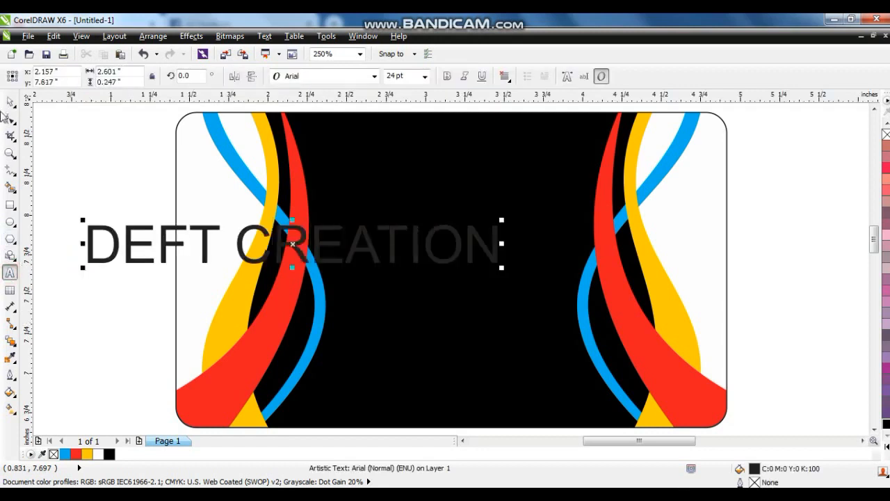
Set the DEFT CREATION text in the Masque font and fill it with white
left_click(10, 102)
left_click(327, 76)
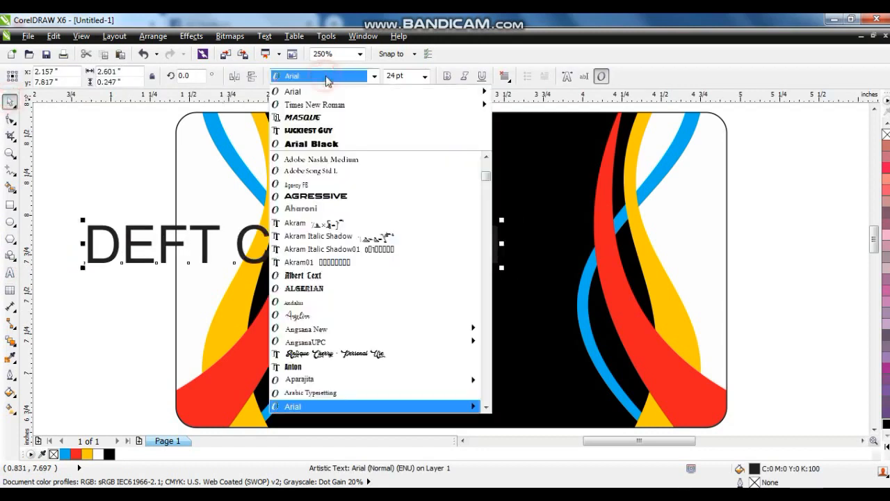
left_click(319, 121)
left_click(882, 464)
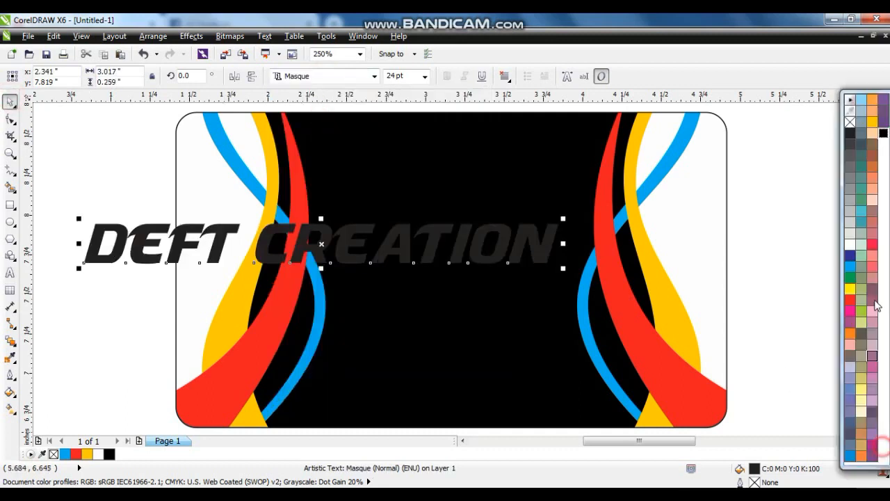
left_click(850, 246)
Shrink the text to about 11.3 pt in the card's centre and place CREATION as a separate word beneath DEFT
left_click_drag(565, 270, 588, 257)
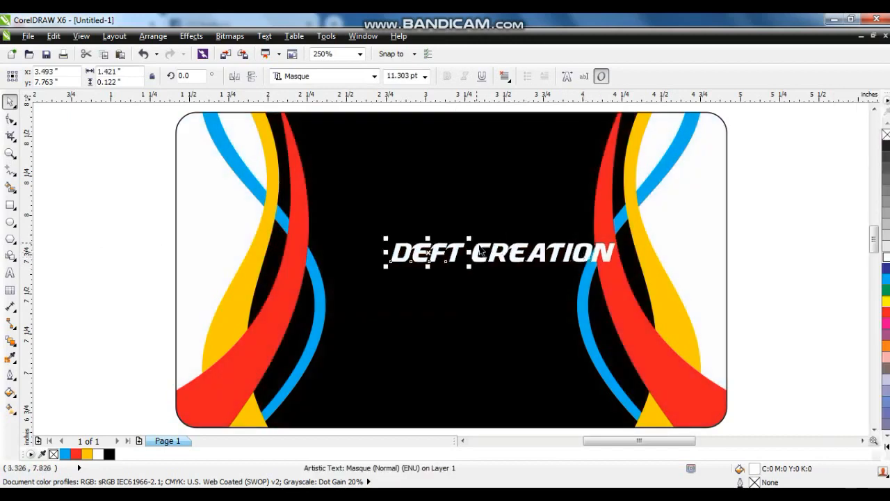
left_click_drag(492, 261, 393, 295)
Widen the letter spacing of DEFT to about 0.68 in overall and fill it with cyan
left_click(419, 255)
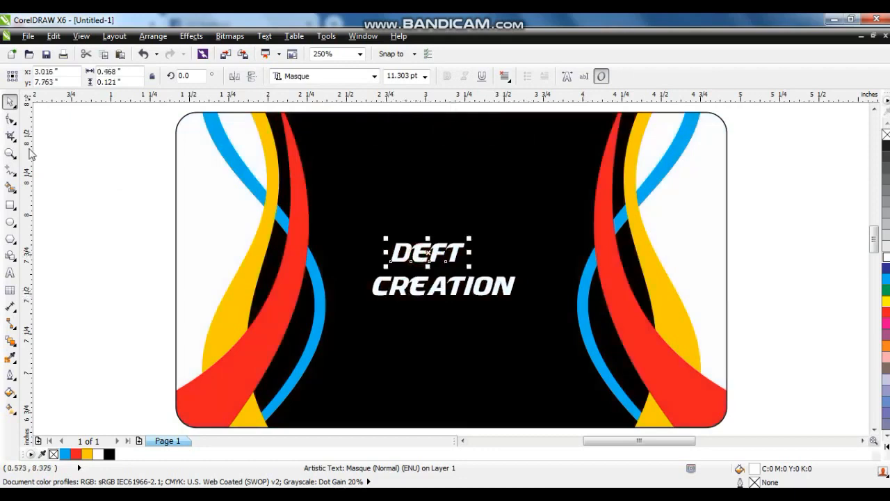
left_click(10, 120)
left_click_drag(468, 266, 502, 266)
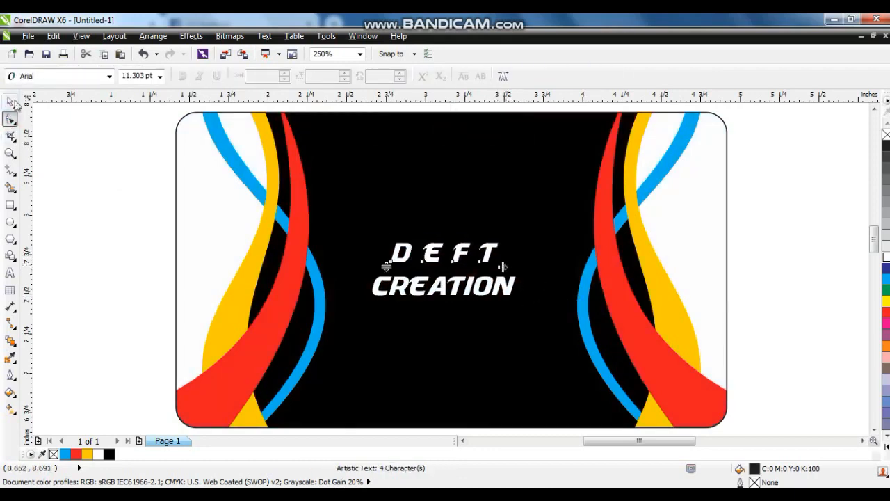
left_click(11, 103)
left_click(65, 454)
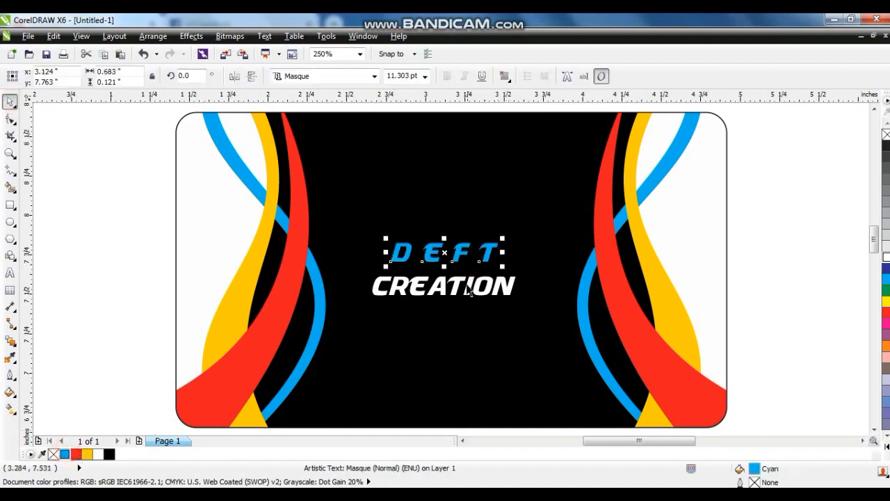
Centre CREATION and DEFT on each other, and reduce CREATION to about 7.1 pt with wider letter spacing
left_click(466, 281, "shift")
key("c")
left_click(773, 284)
mouse_move(501, 287)
left_mouse_down()
mouse_move(516, 294)
mouse_move(462, 291)
mouse_move(514, 290)
left_mouse_up()
left_click(9, 120)
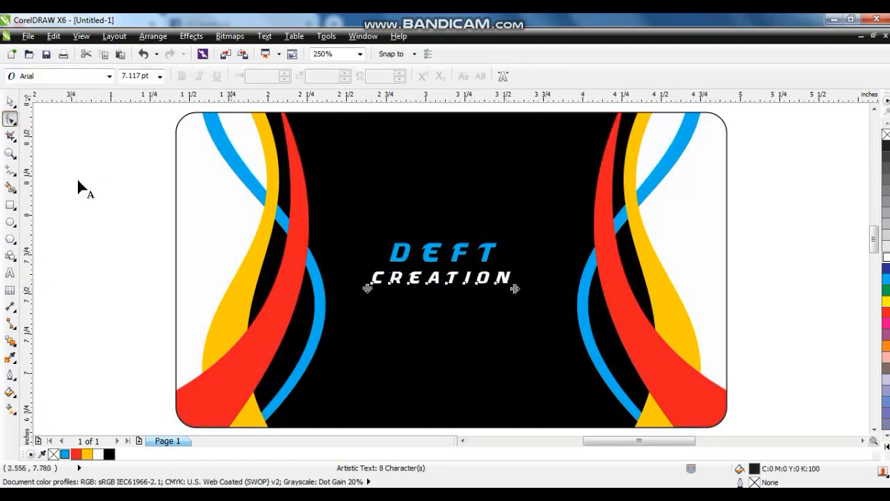
left_click(10, 102)
Centre the DEFT and CREATION text lines on the card
key("ctrl+a")
key("e")
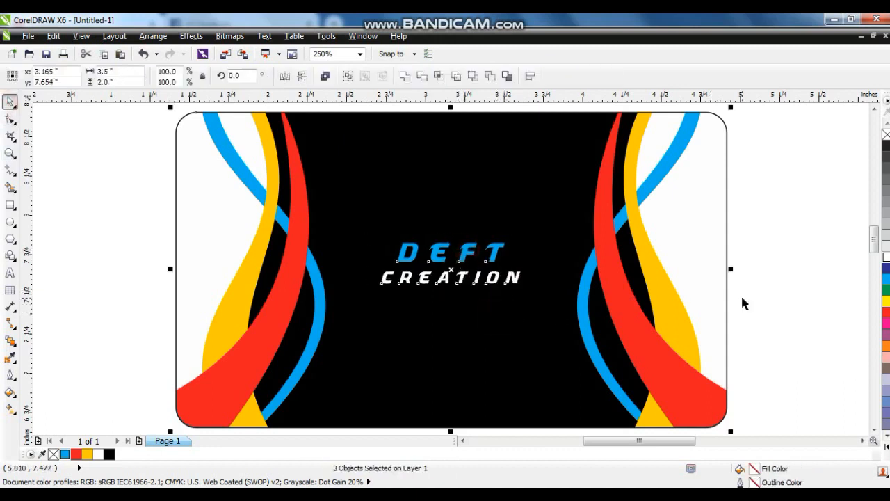
left_click(757, 301)
left_click_drag(779, 224, 368, 328)
left_click(448, 348)
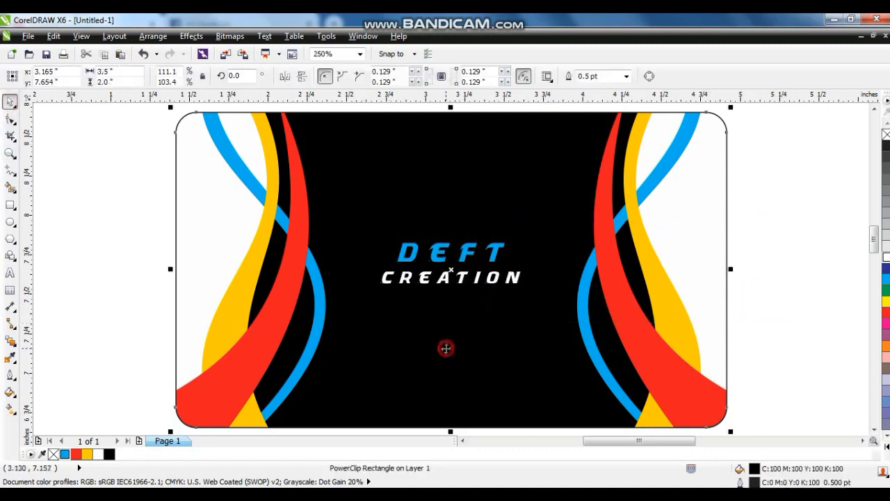
Select the card with its text and place a duplicate directly above it
scroll(447, 348, "down", 2)
left_click(646, 281)
left_click_drag(640, 203, 347, 390)
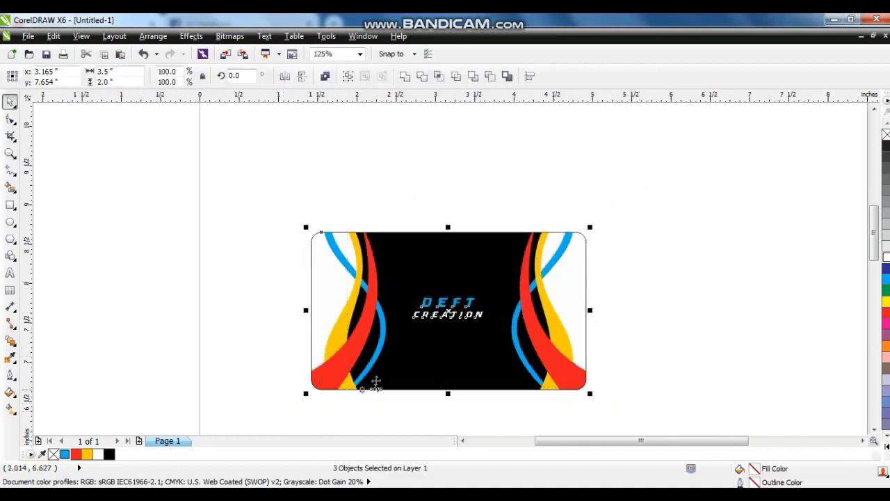
scroll(480, 356, "down", 1)
left_click_drag(471, 363, 461, 283)
right_click(461, 282)
left_click(607, 296)
Delete the DEFT and CREATION text from the upper card
left_click_drag(586, 296, 305, 175)
key("shift+F2")
key("Escape")
left_click(470, 253)
key("Delete")
left_click(476, 278)
key("Delete")
Edit the upper card's PowerClip contents, ungroup the two ribbon sets and delete the one on its right end
right_click(456, 229)
left_click(480, 70)
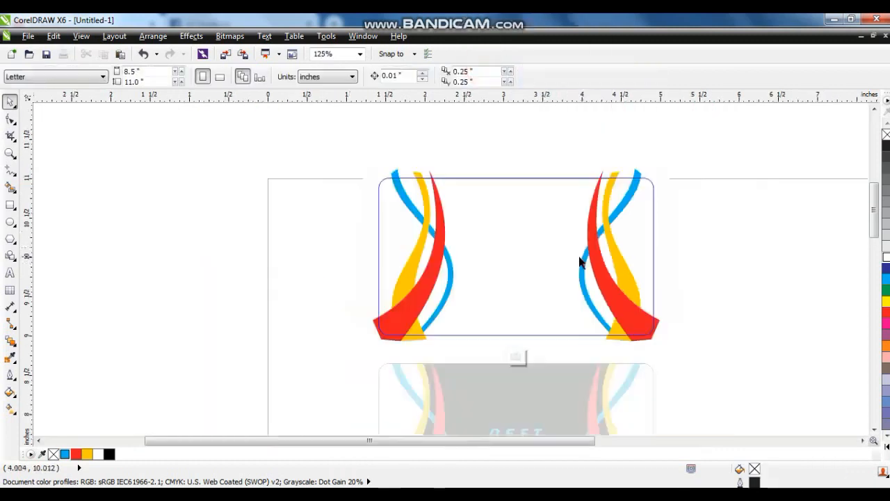
left_click(612, 232)
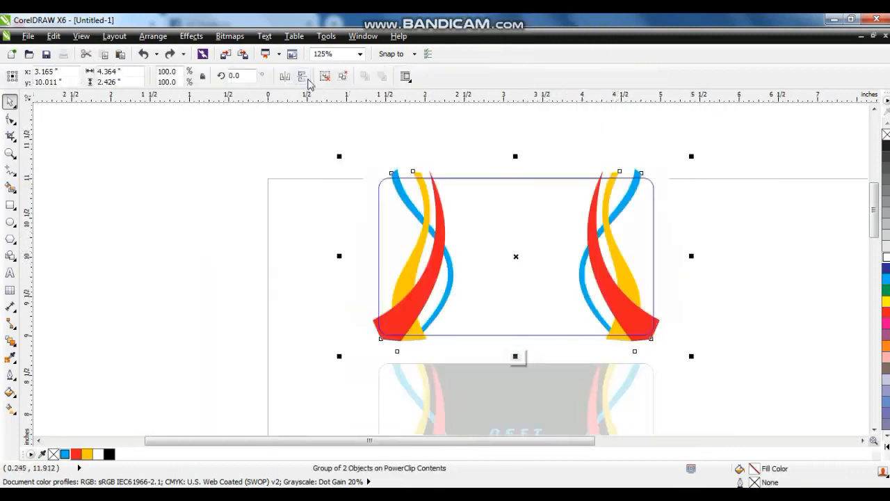
left_click(323, 78)
left_click(525, 148)
left_click_drag(771, 390, 765, 388)
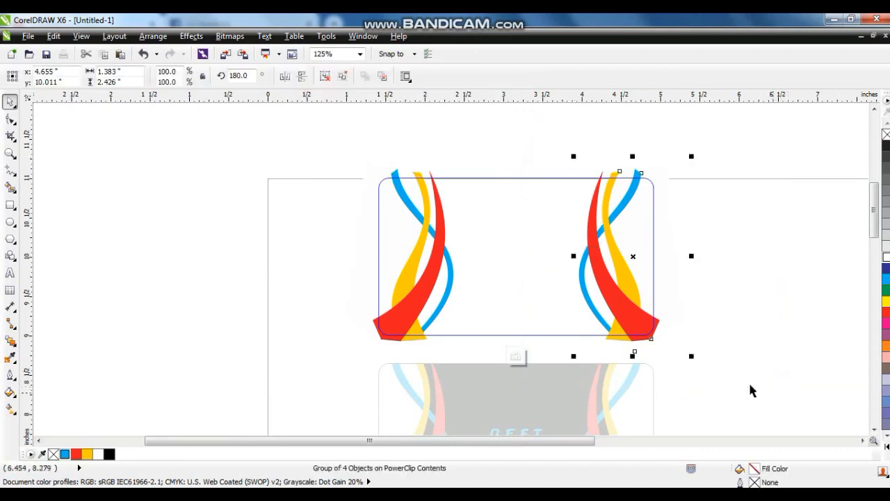
key("Delete")
right_click(442, 254)
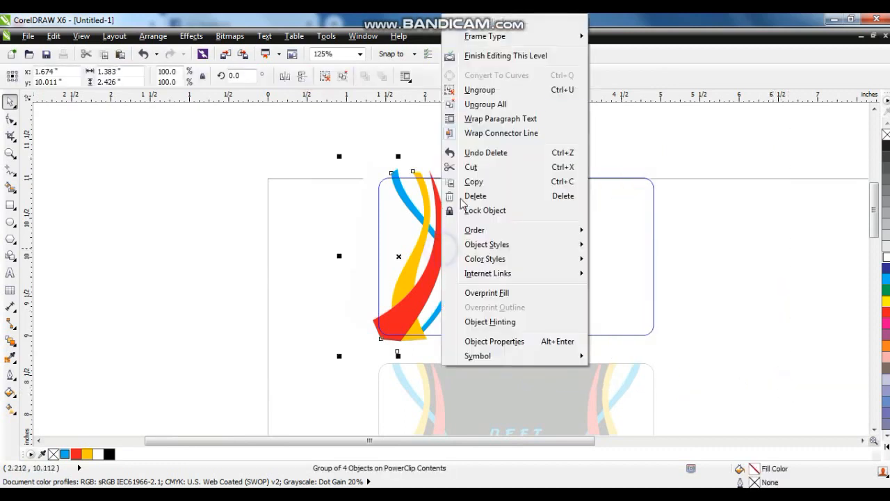
left_click(480, 57)
left_click(560, 123)
Enlarge the DEFT CREATION text on the upper card and centre it in the black area beside the ribbons
scroll(594, 261, "down", 1)
left_click_drag(410, 171, 736, 416)
key("shift+F2")
left_click_drag(634, 299, 523, 216)
left_click(528, 230)
left_click(638, 263)
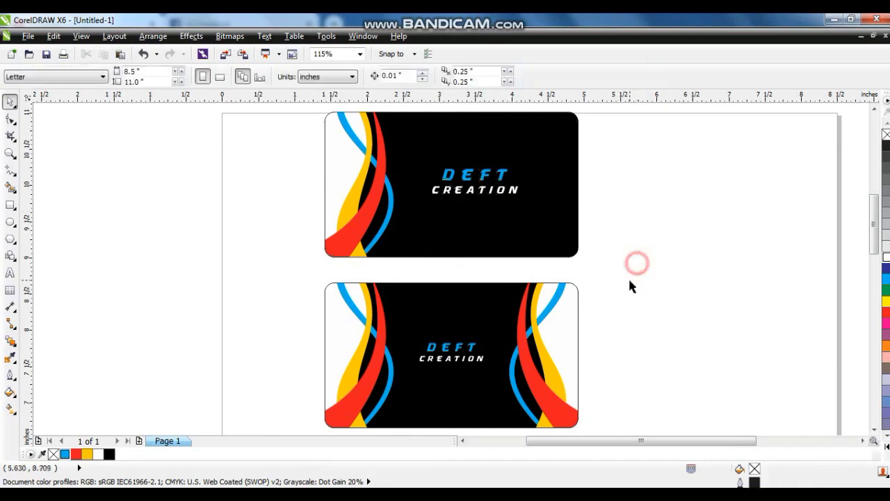
Select both cards, fit them in the view and show them in full-screen preview
scroll(629, 286, "down", 1)
left_click_drag(600, 376, 386, 180)
key("shift+F2")
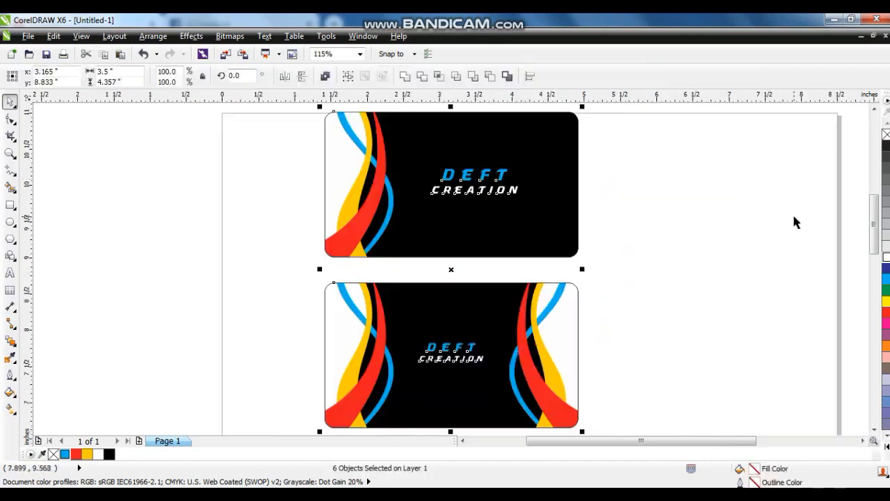
key("F9")
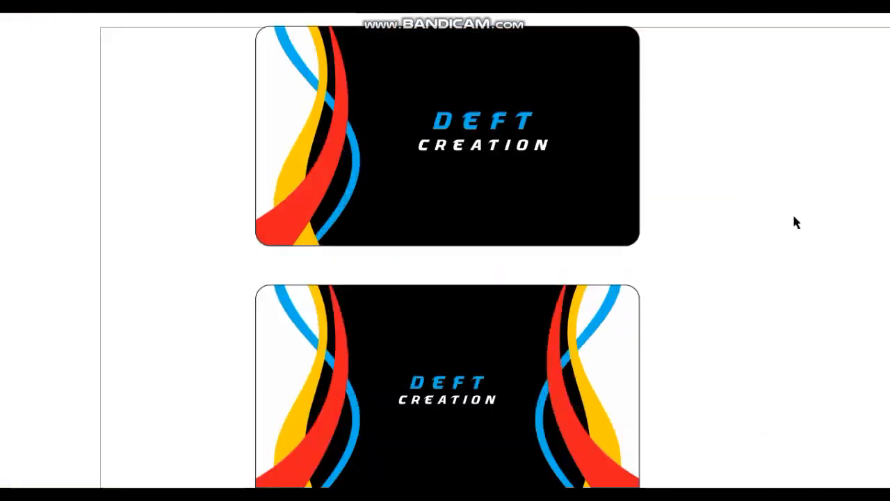